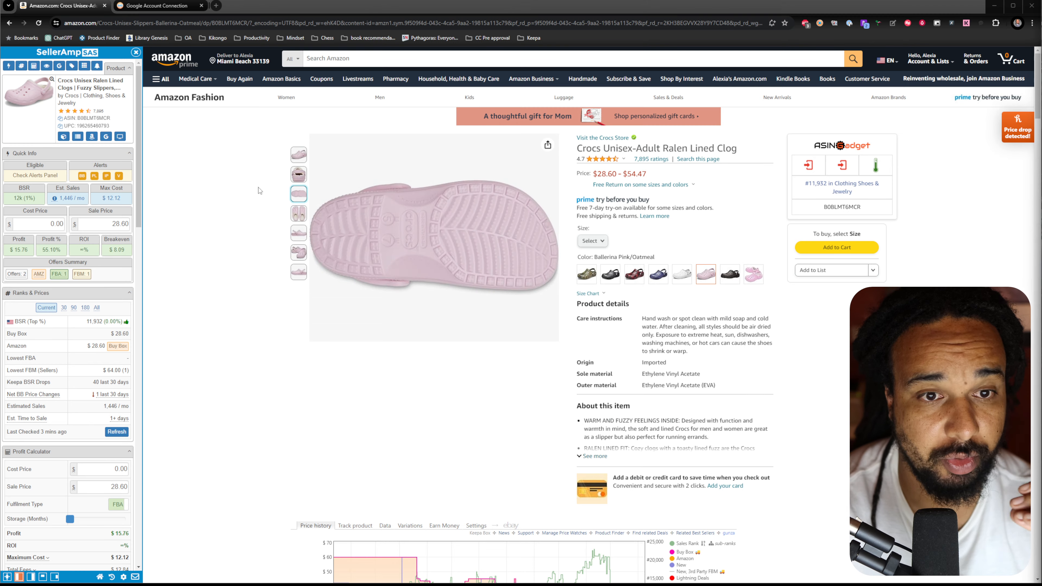
# Step: Open the black ChayChax arch support clogs from the related products in a new tab and review SellerAmp's analysis of them
pyautogui.scroll(-15, 574, 335)
pyautogui.middleClick(507, 283)
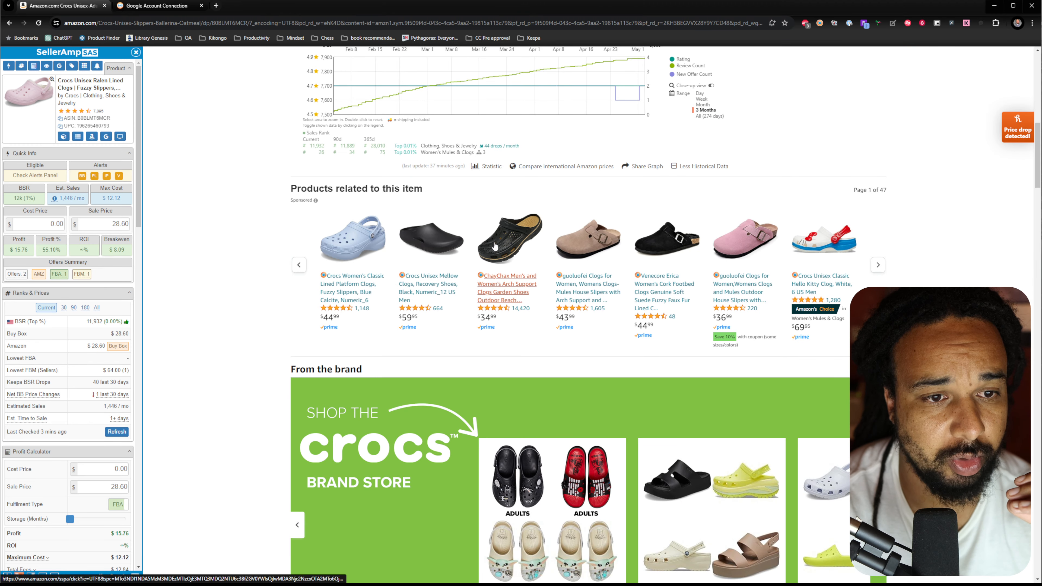
pyautogui.click(140, 5)
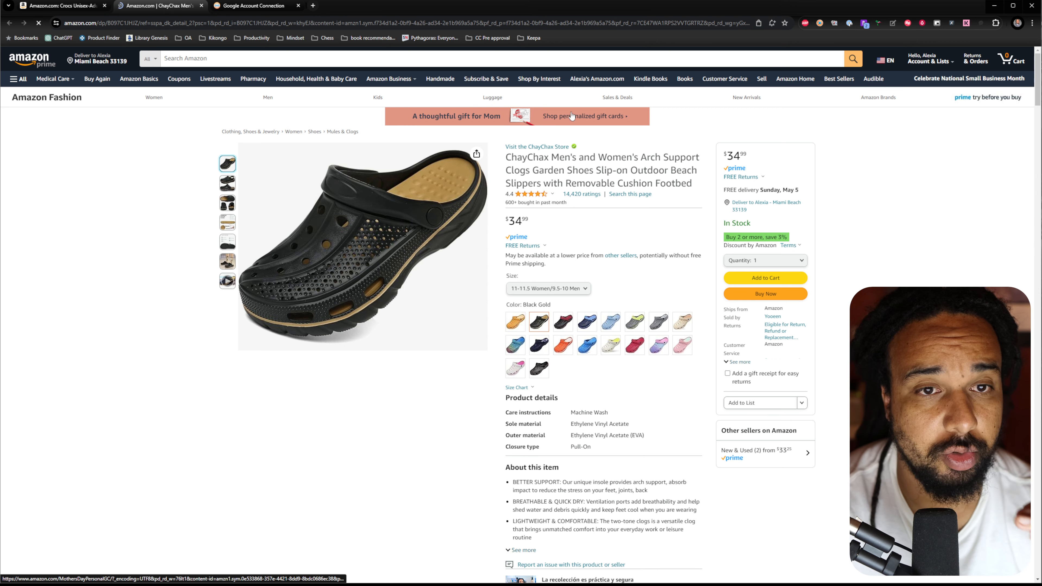
pyautogui.click(820, 23)
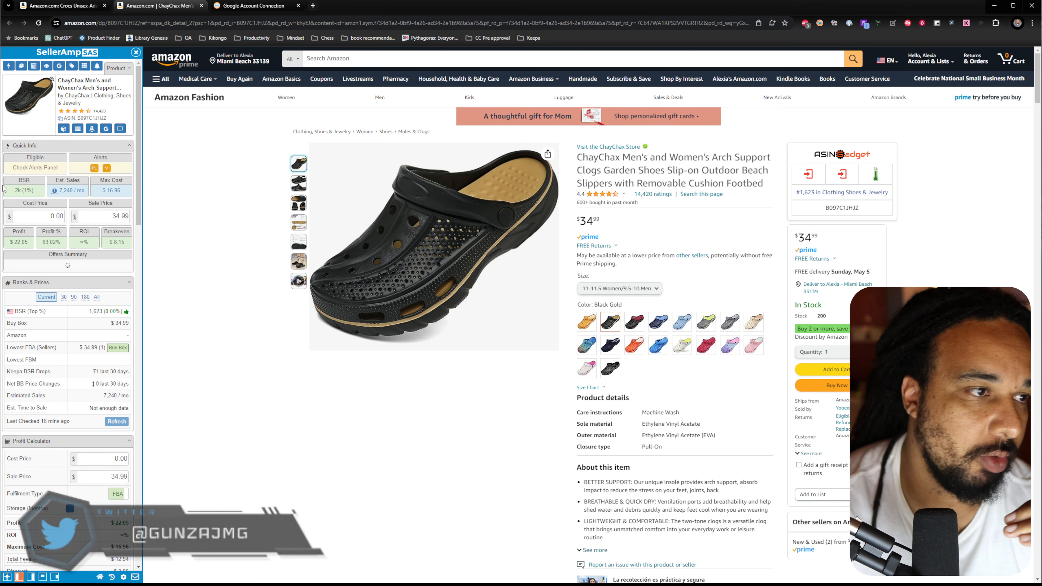
pyautogui.scroll(-1, 59, 202)
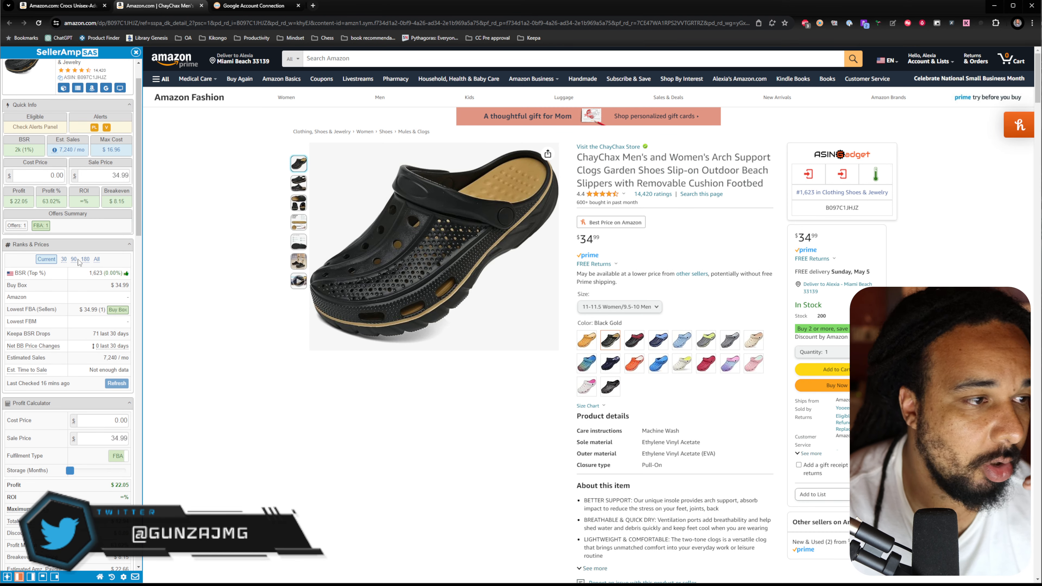
pyautogui.scroll(1, 62, 172)
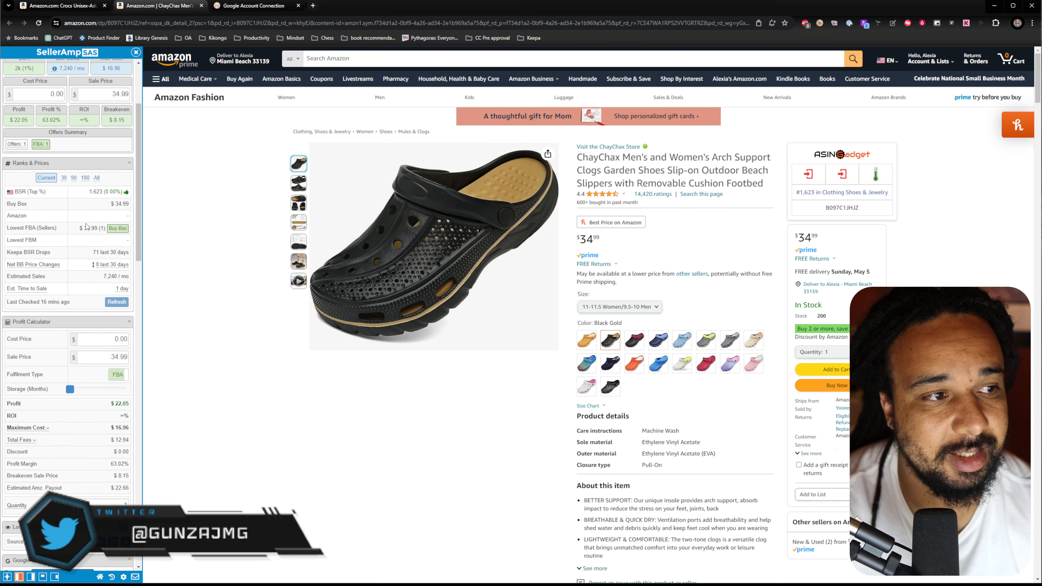
# Step: Copy the ChayChax clogs' ASIN from SellerAmp and search Amazon for B097C1JHJZ
pyautogui.click(57, 9)
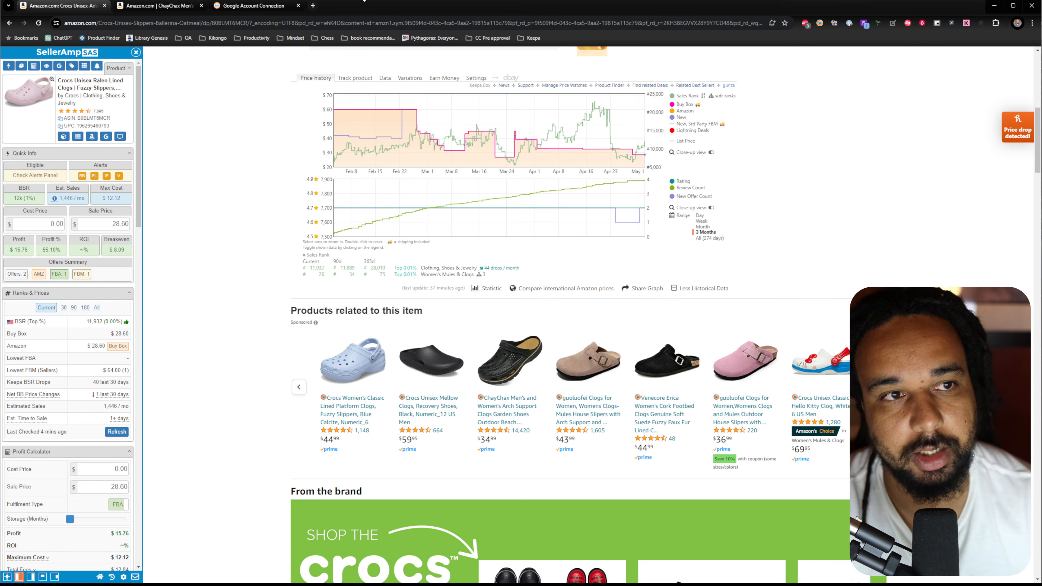
pyautogui.hotkey('ctrl', 'Tab')
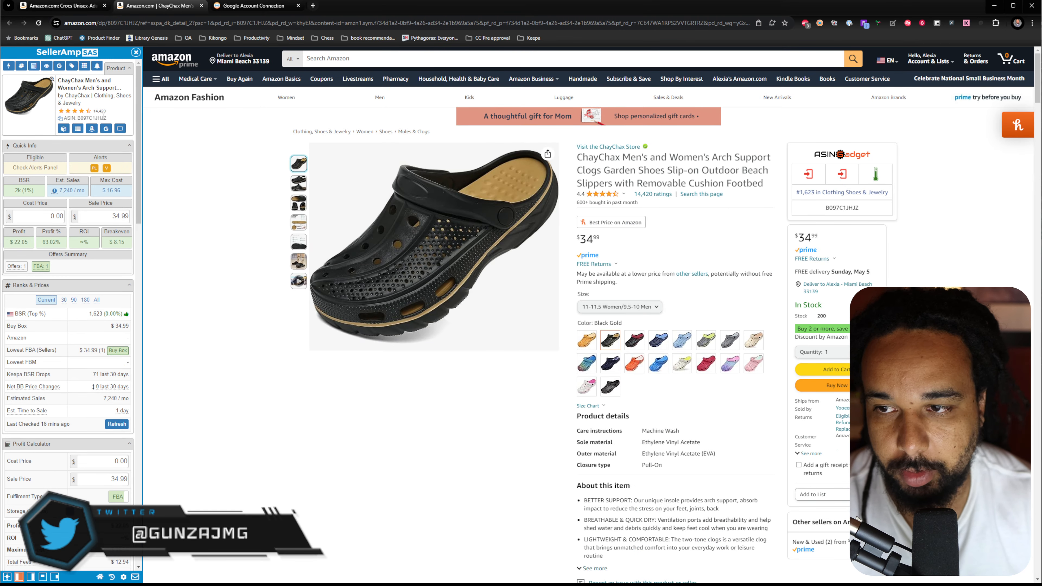
pyautogui.click(60, 117)
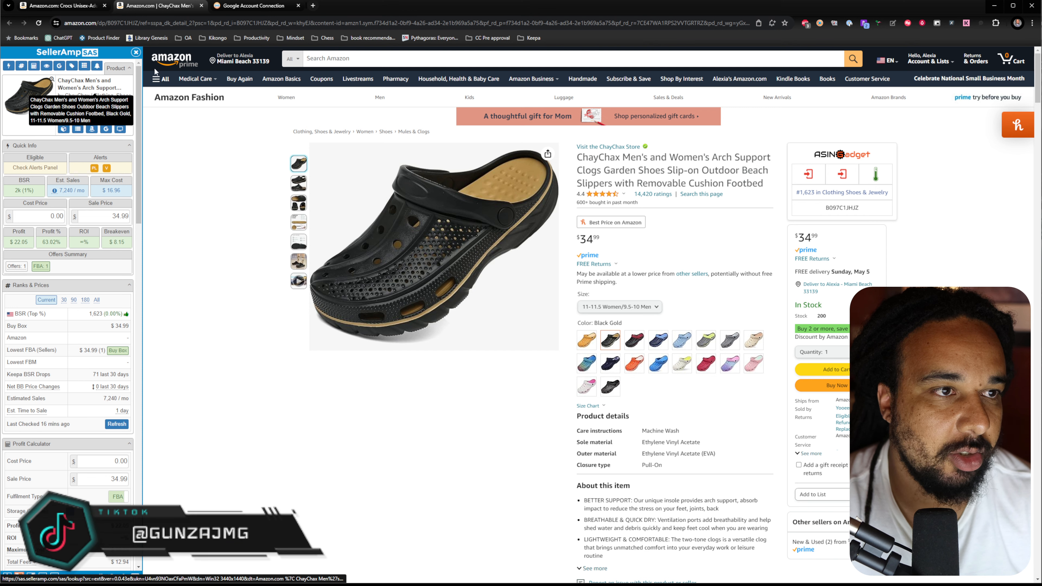
pyautogui.click(140, 28)
pyautogui.hotkey('ctrl', 'v')
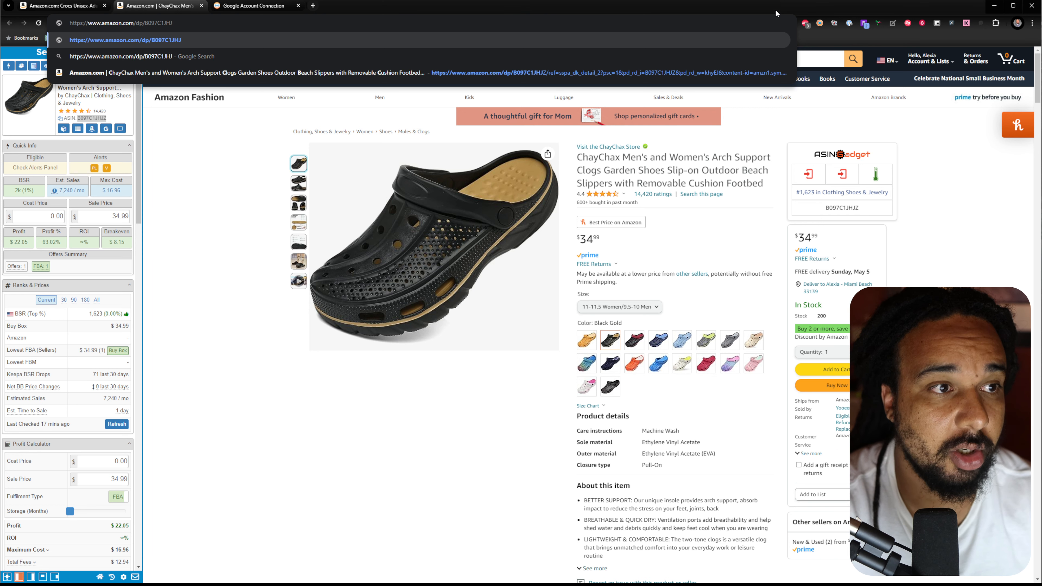
pyautogui.click(222, 121)
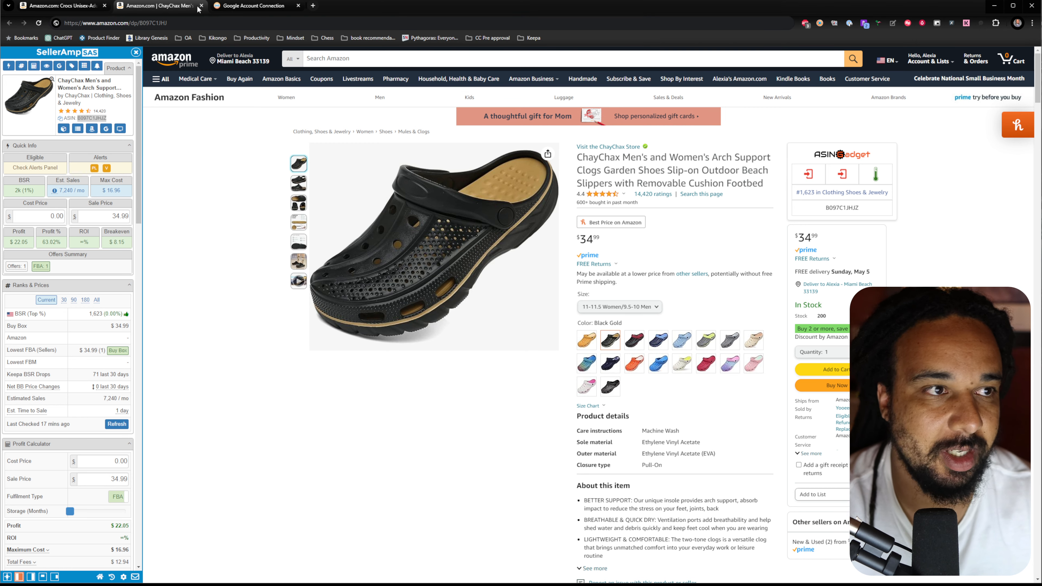
pyautogui.click(357, 59)
pyautogui.hotkey('ctrl', 'v')
pyautogui.press('Return')
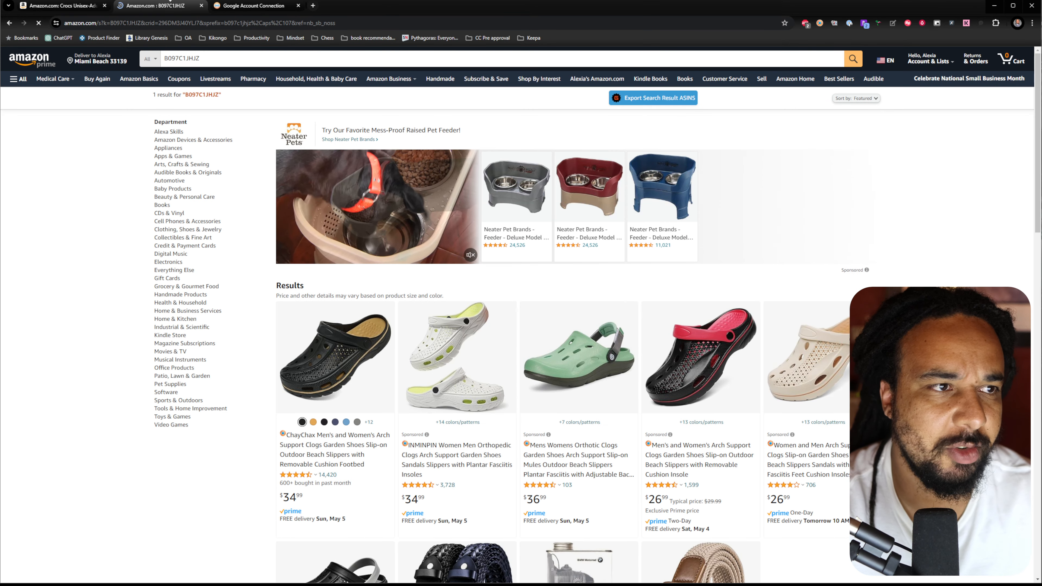
# Step: Open the ChayChax product page directly at amazon.com/dp/B097C1JHJZ
pyautogui.click(106, 23)
pyautogui.write('amazon.com/dp/')
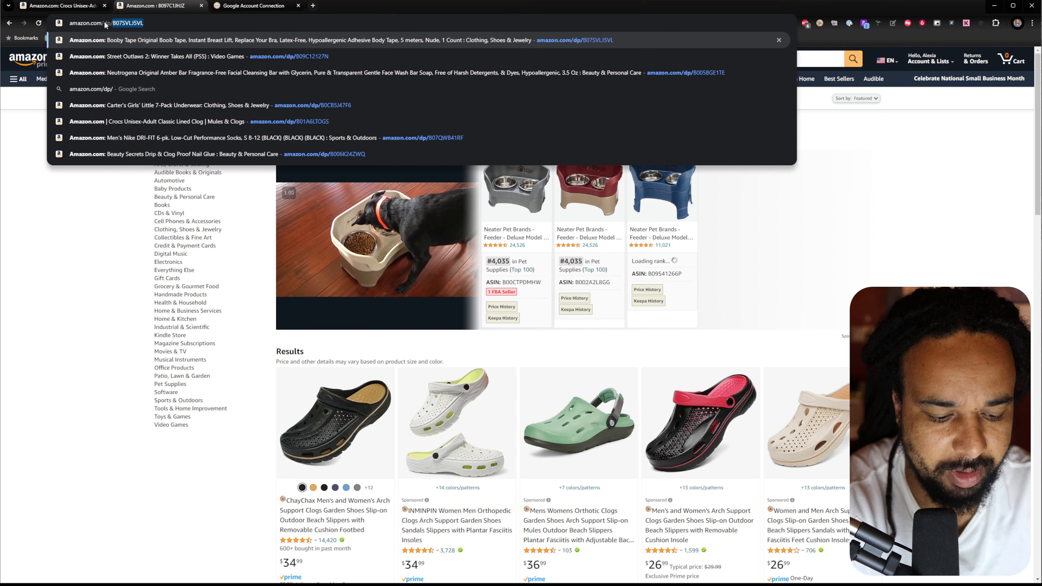
pyautogui.hotkey('ctrl', 'v')
pyautogui.press('Return')
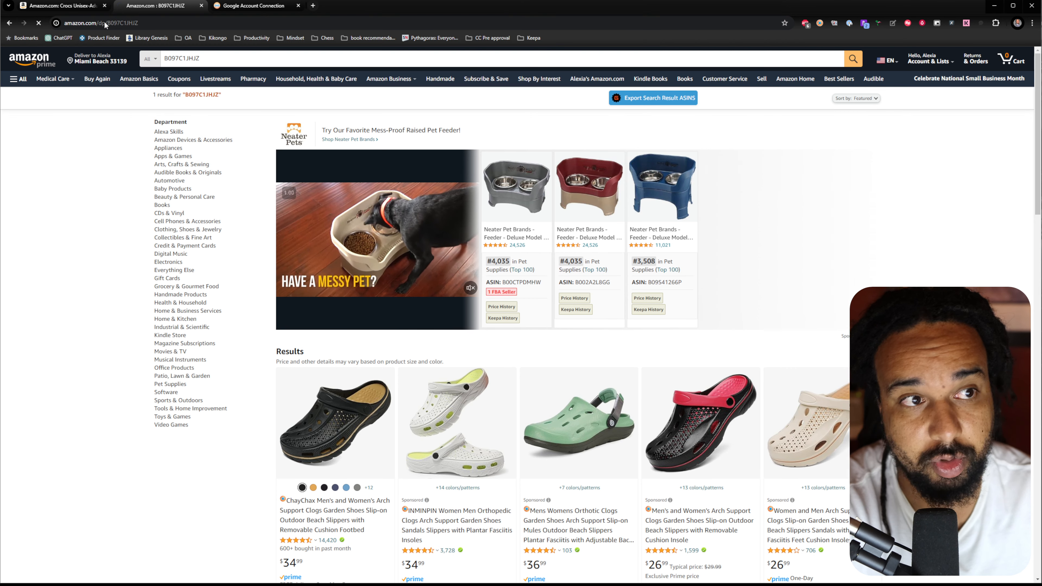
# Step: Return to the Crocs Ralen Lined Clog listing and read the explanations of SellerAmp's alert badges, including Private Label
pyautogui.click(63, 9)
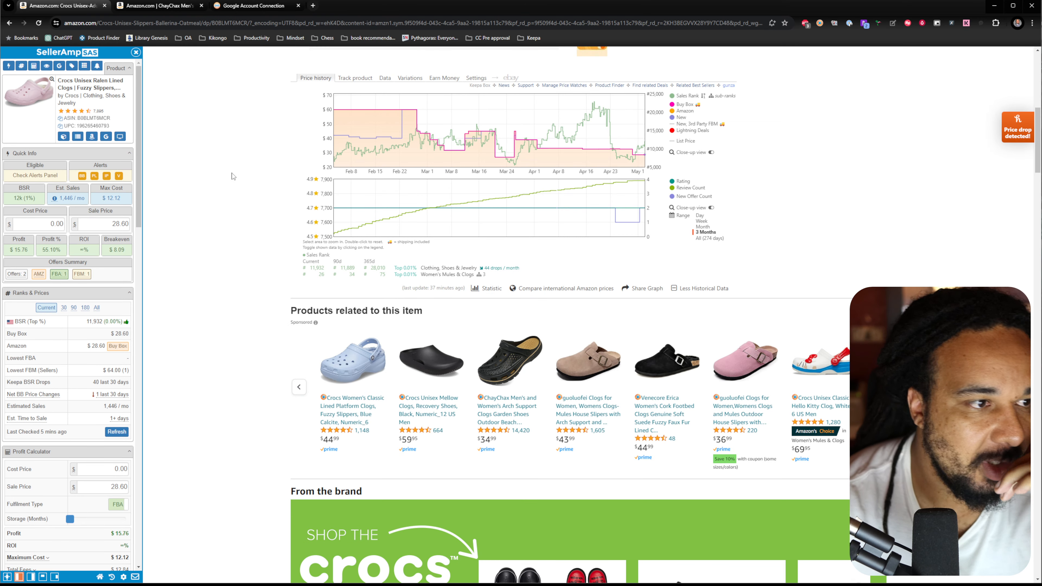
pyautogui.moveTo(60, 141)
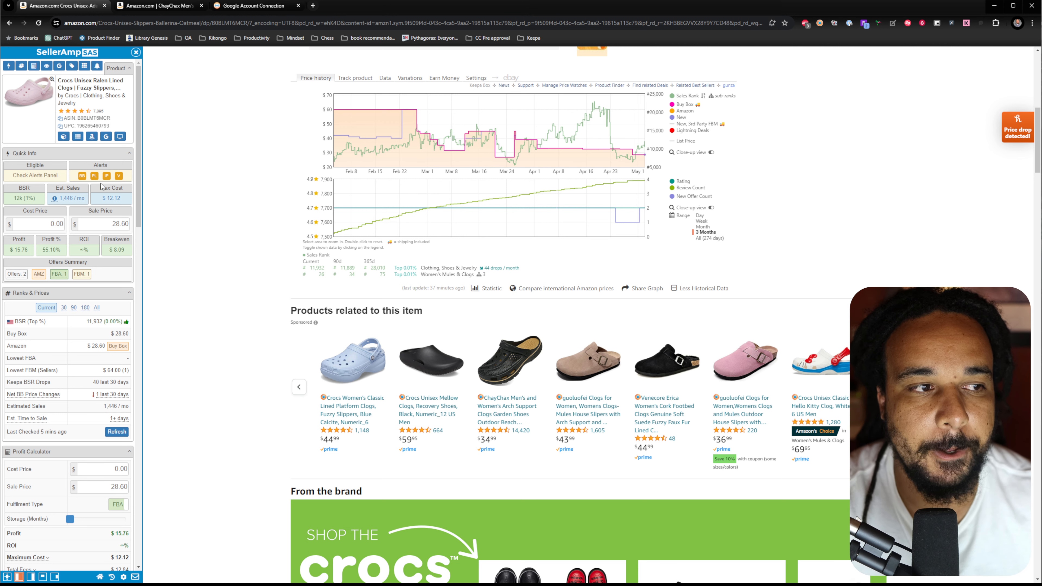
pyautogui.moveTo(81, 176)
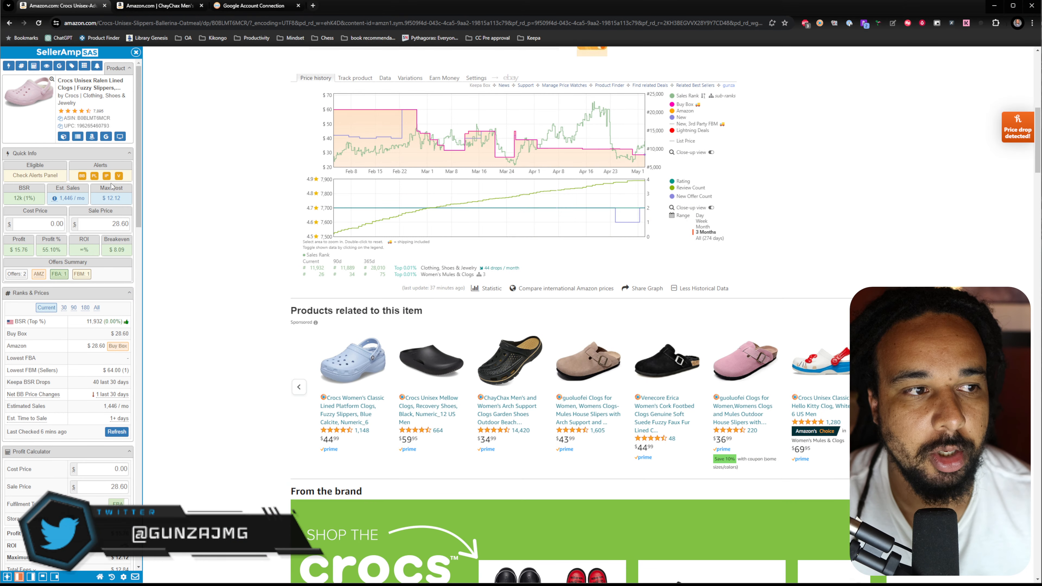
pyautogui.moveTo(108, 176)
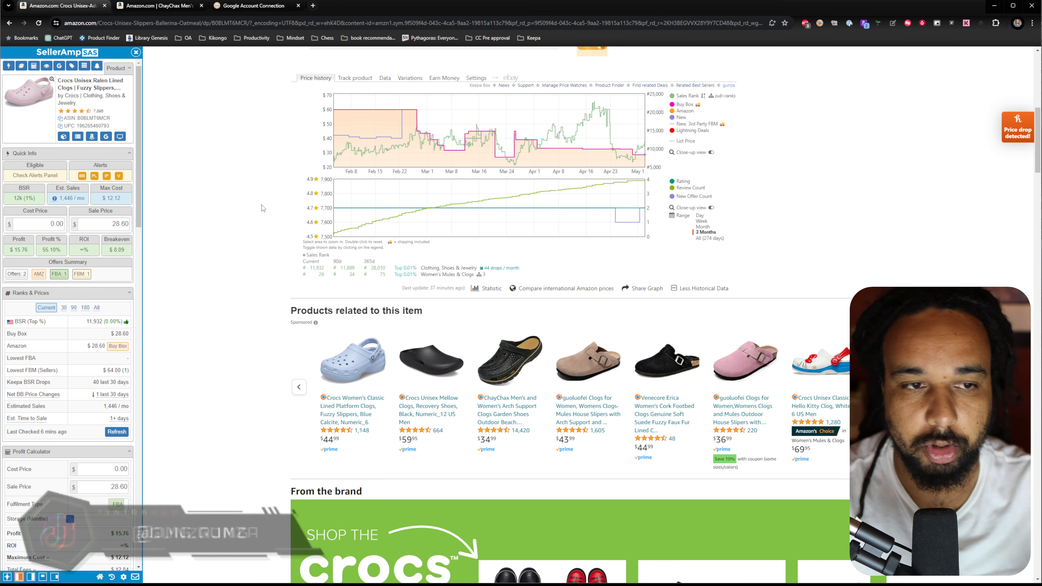
pyautogui.scroll(10, 800, 265)
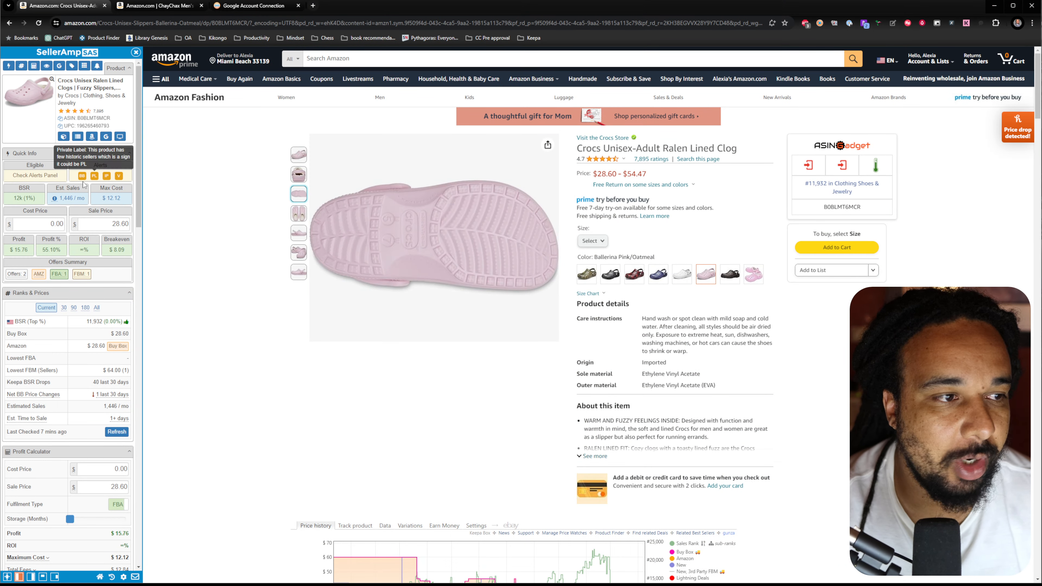
pyautogui.moveTo(96, 178)
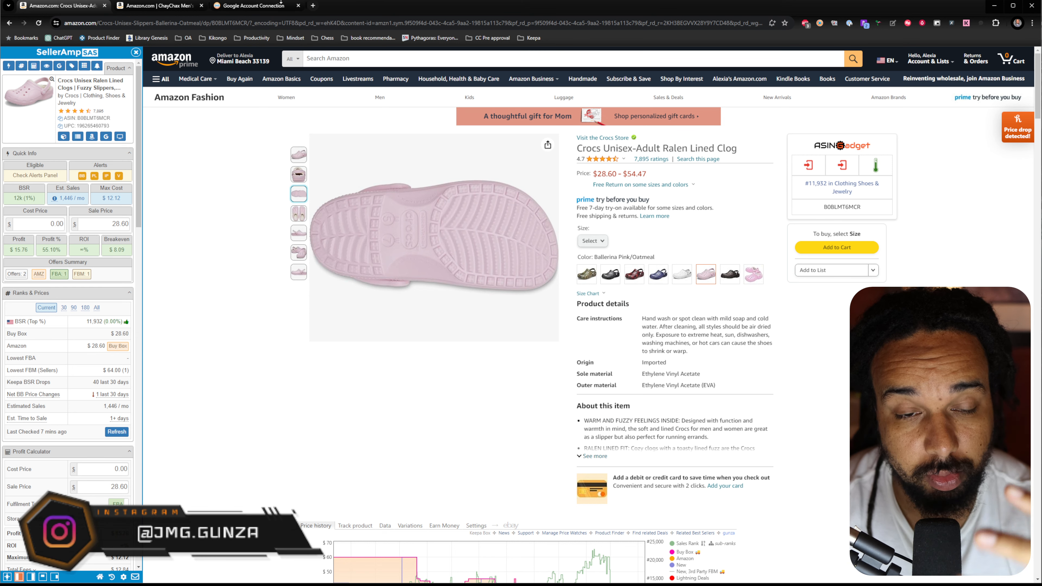
# Step: Open Jungle Scout's Amazon Sales Estimator at junglescout.com/estimator in a new tab
pyautogui.click(315, 6)
pyautogui.write('junglescou')
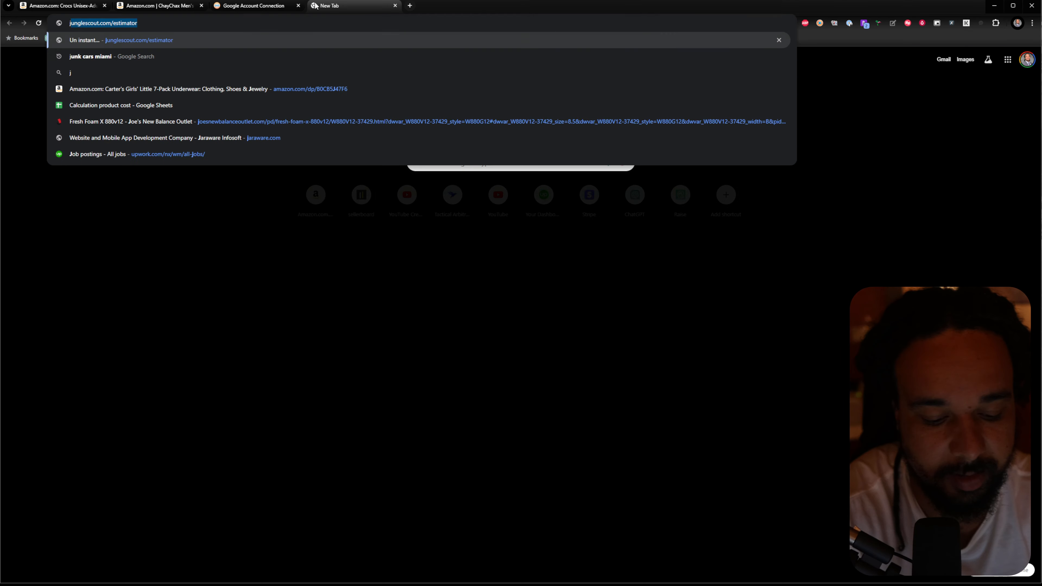
pyautogui.write('t.com/estima')
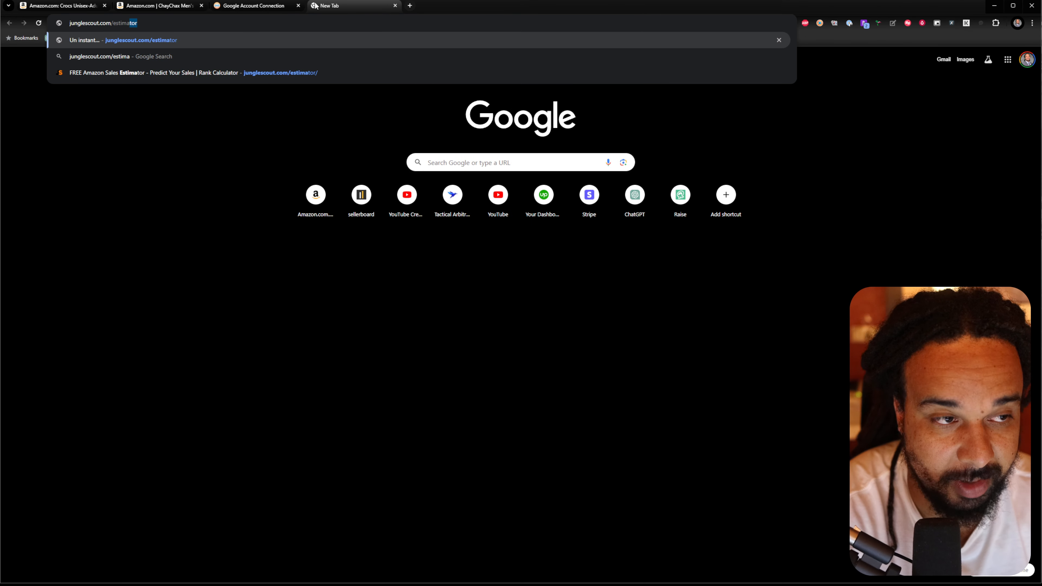
pyautogui.press('Return')
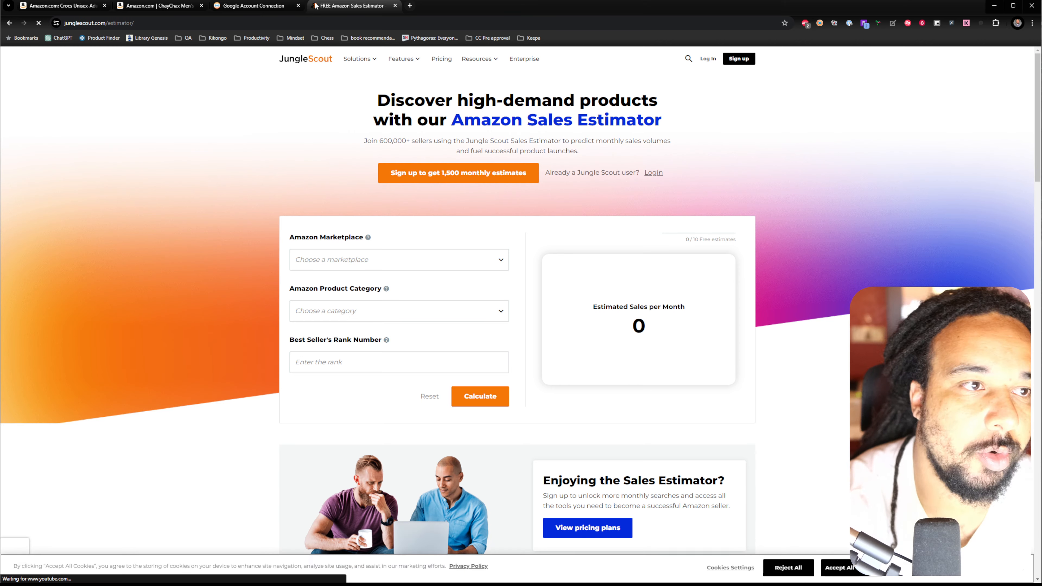
# Step: Show Keepa's product details data on the Crocs listing and examine the current and average sales ranks
pyautogui.click(254, 6)
pyautogui.click(160, 6)
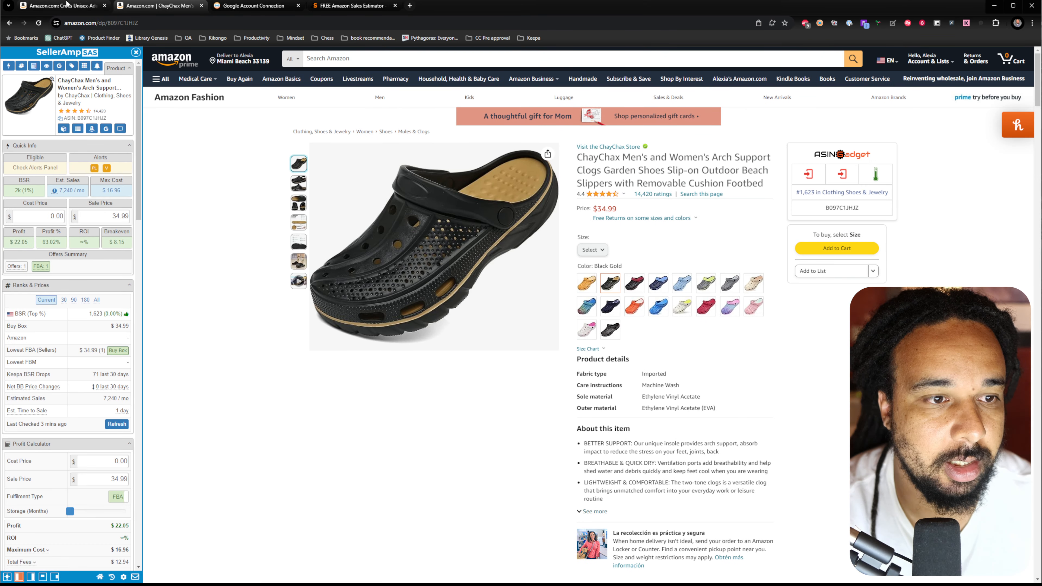
pyautogui.click(69, 8)
pyautogui.scroll(-5, 252, 212)
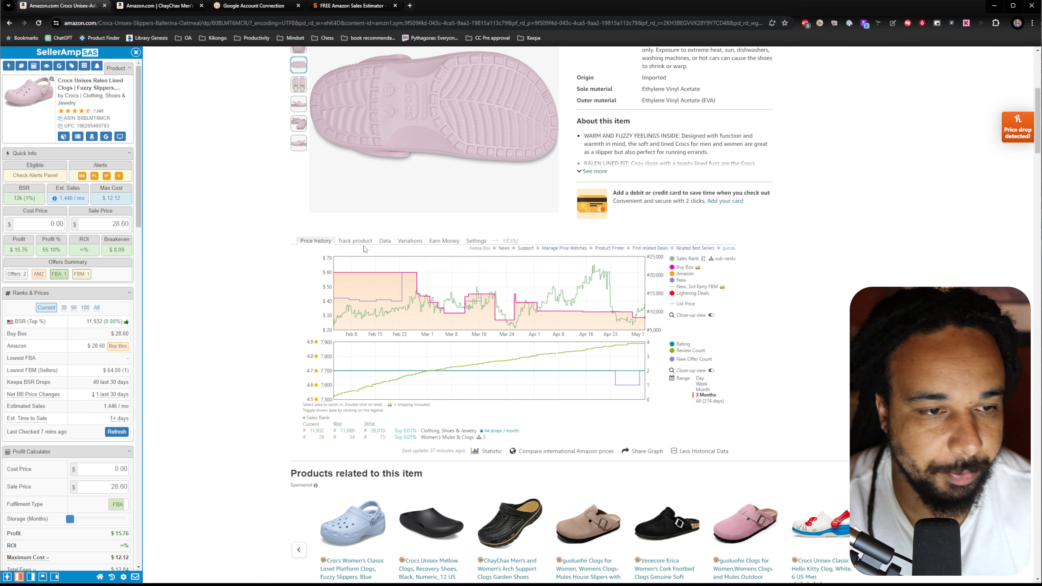
pyautogui.click(386, 241)
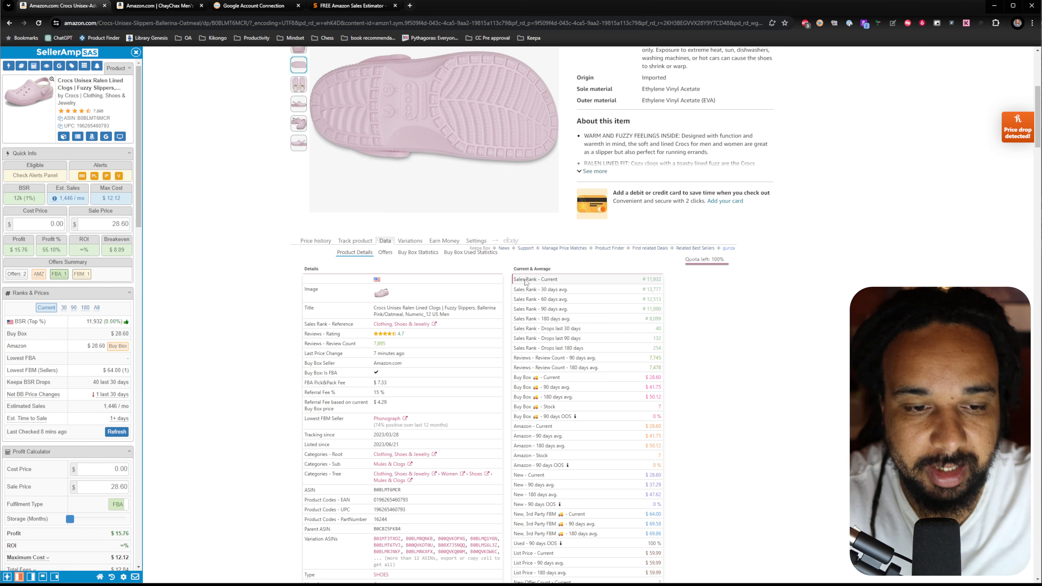
pyautogui.scroll(-2, 667, 399)
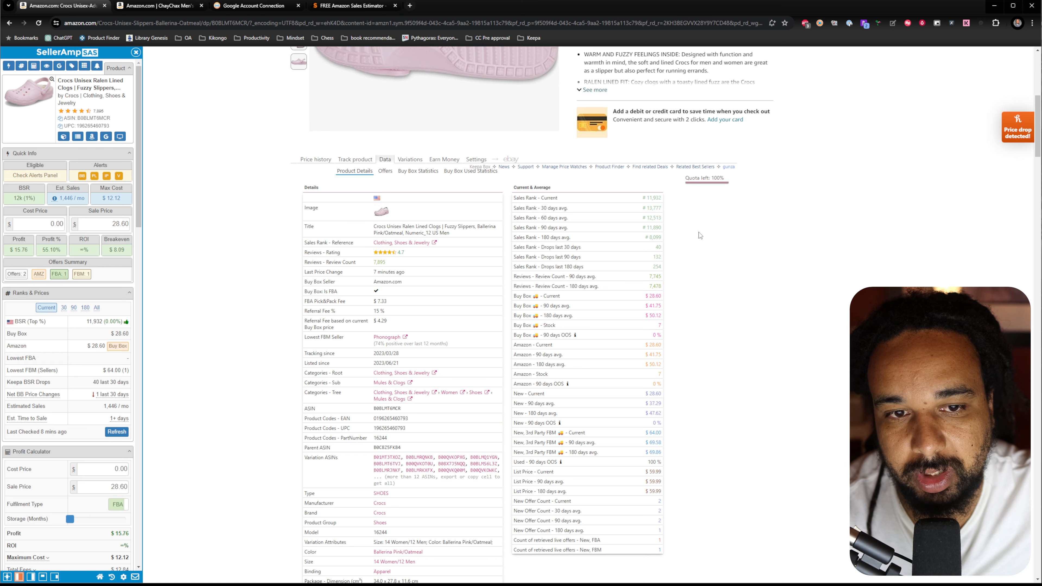
# Step: Set the Jungle Scout estimator's marketplace to United States of America and its product category to Clothing, Shoes & Jewelry
pyautogui.click(337, 7)
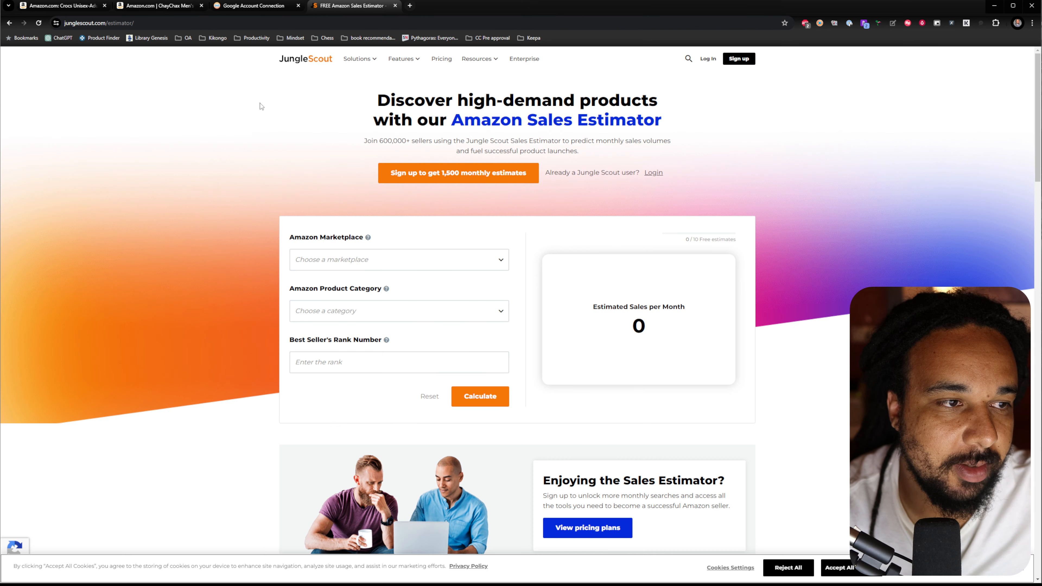
pyautogui.click(384, 264)
pyautogui.click(345, 279)
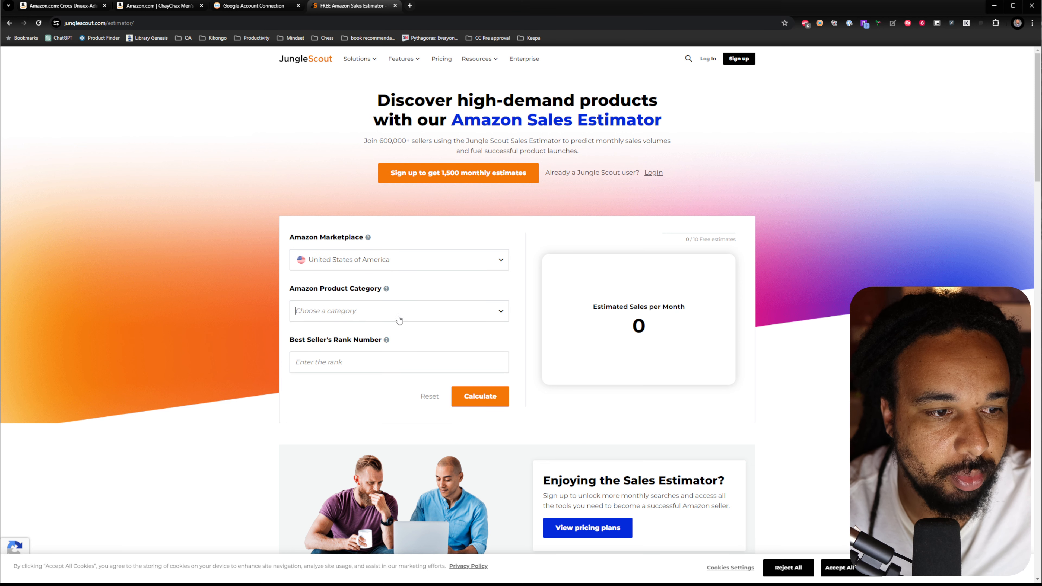
pyautogui.click(399, 312)
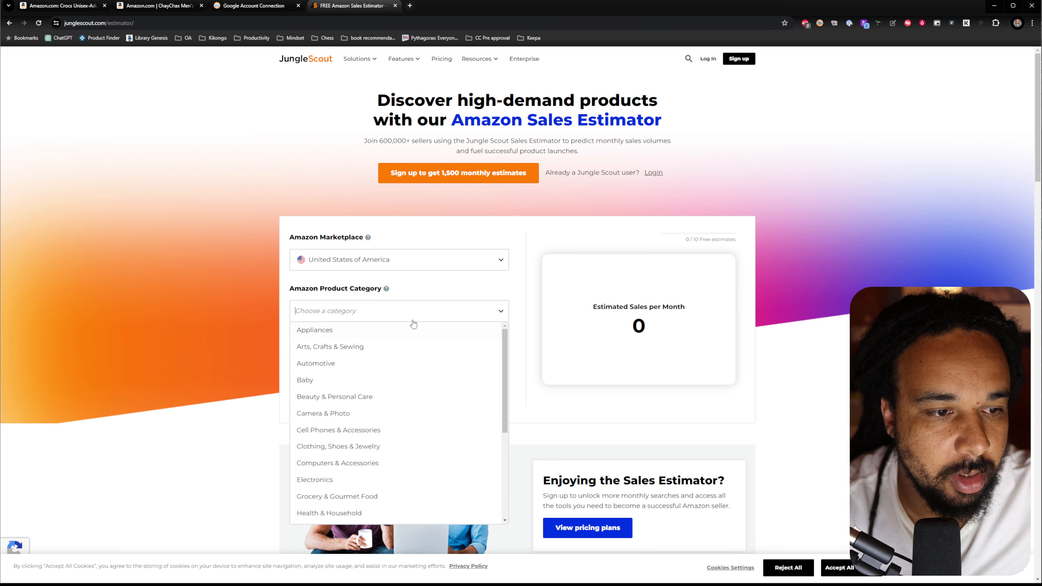
pyautogui.click(357, 451)
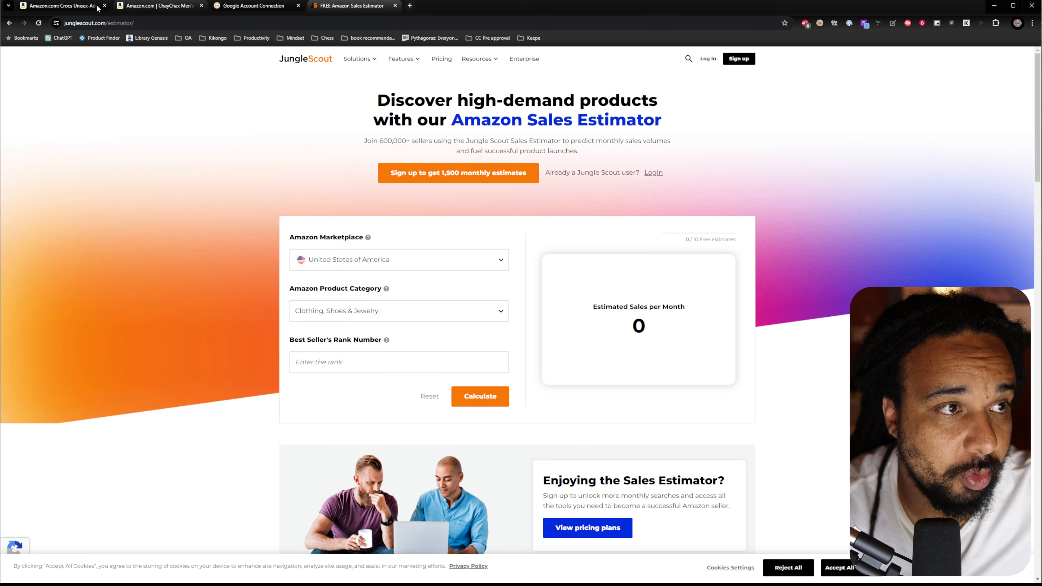
# Step: Verify the product category on the Crocs listing and reselect Clothing, Shoes & Jewelry in the sales estimator
pyautogui.click(62, 6)
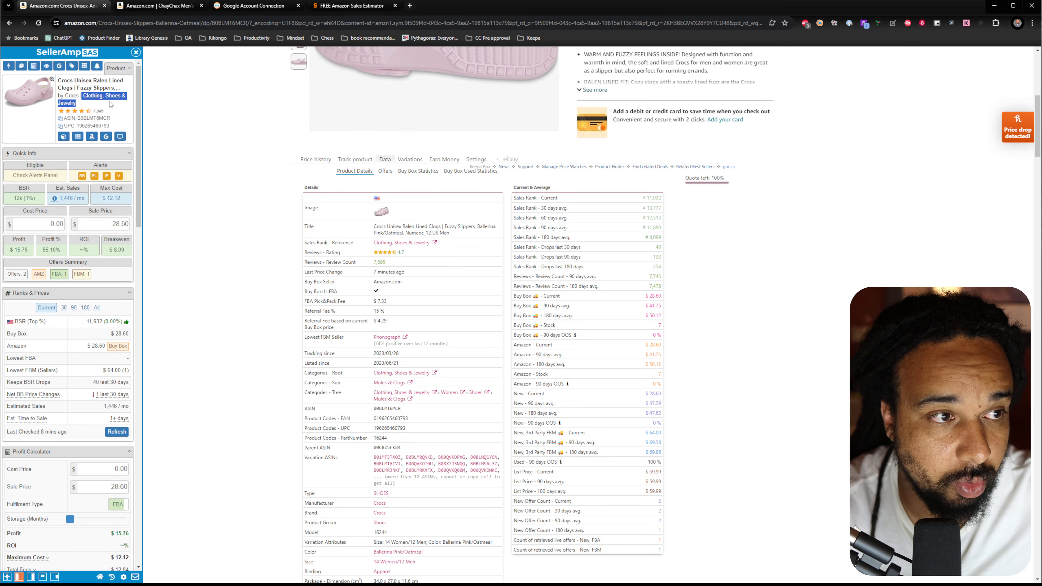
pyautogui.click(326, 2)
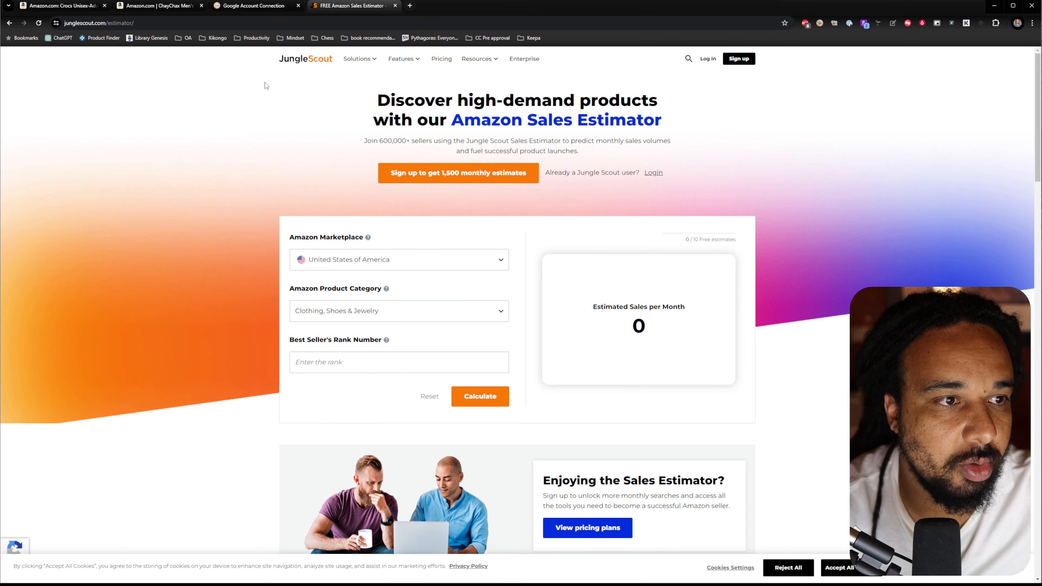
pyautogui.click(380, 325)
pyautogui.click(383, 321)
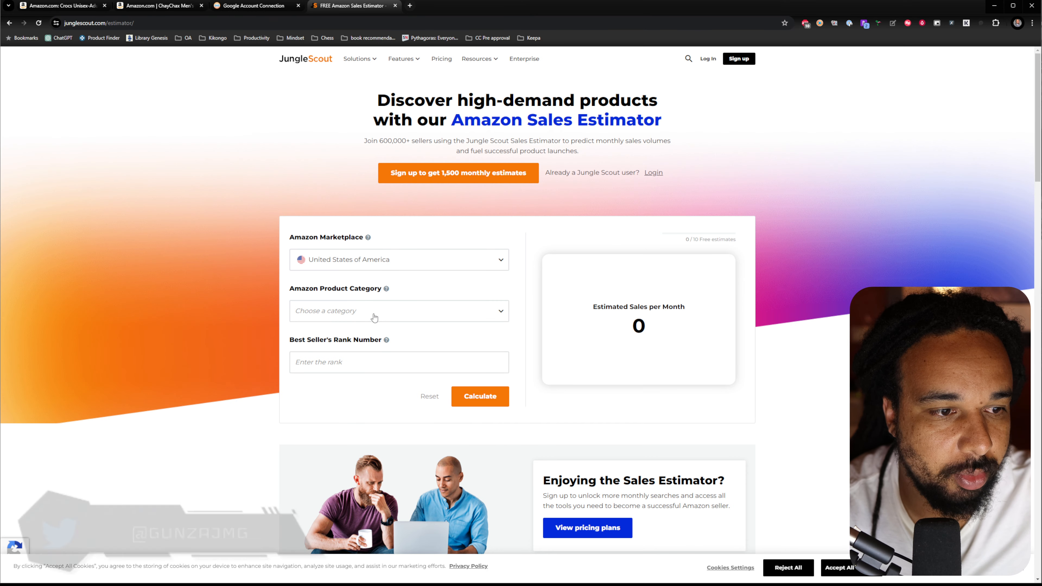
pyautogui.click(371, 318)
pyautogui.scroll(-1, 366, 386)
pyautogui.click(354, 405)
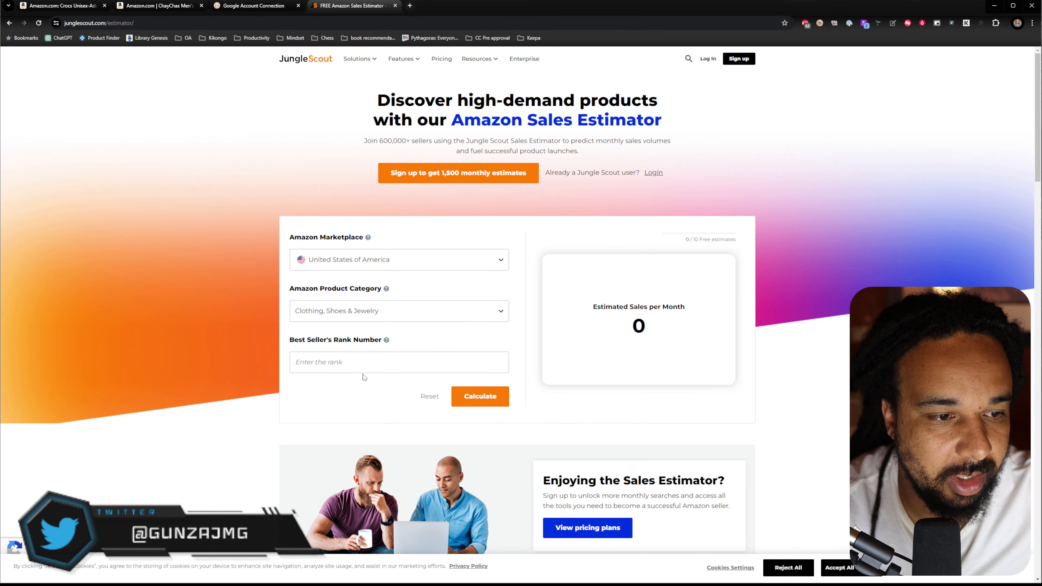
# Step: Enter 13777 as the best seller's rank, try to calculate the monthly sales estimate, and dismiss the contact details form
pyautogui.click(359, 363)
pyautogui.write('13777')
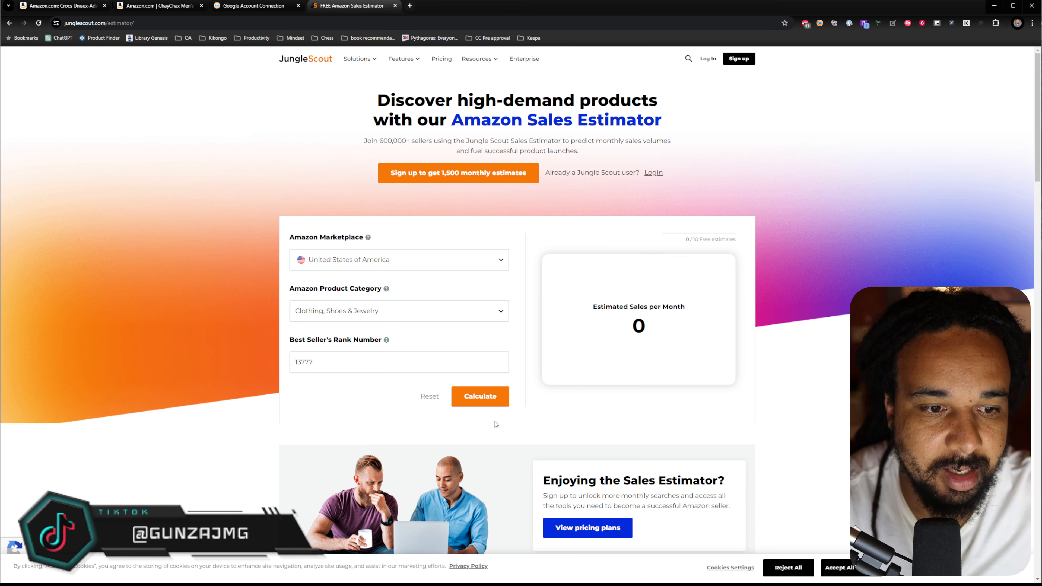
pyautogui.click(485, 398)
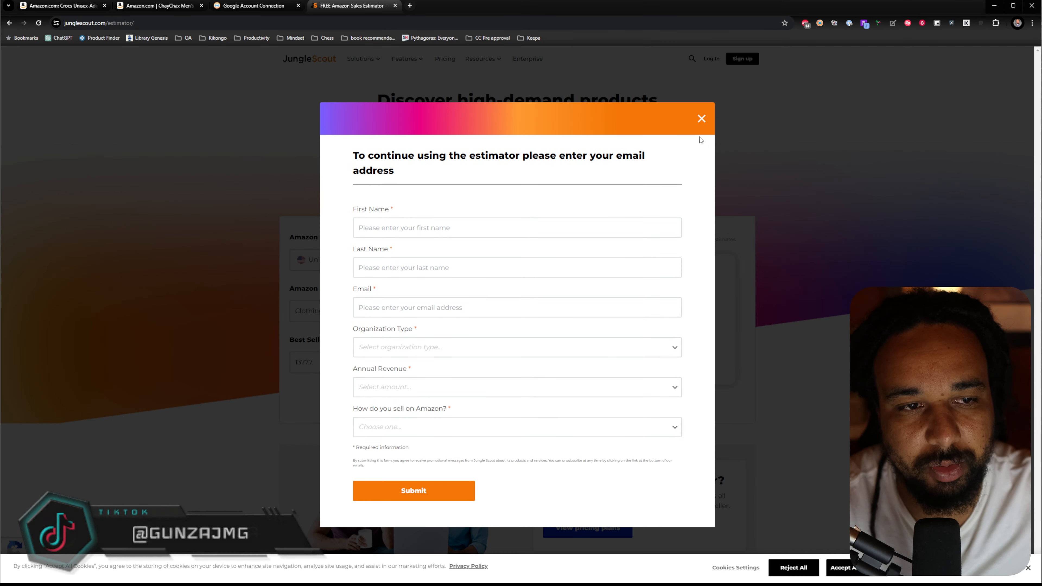
pyautogui.click(702, 120)
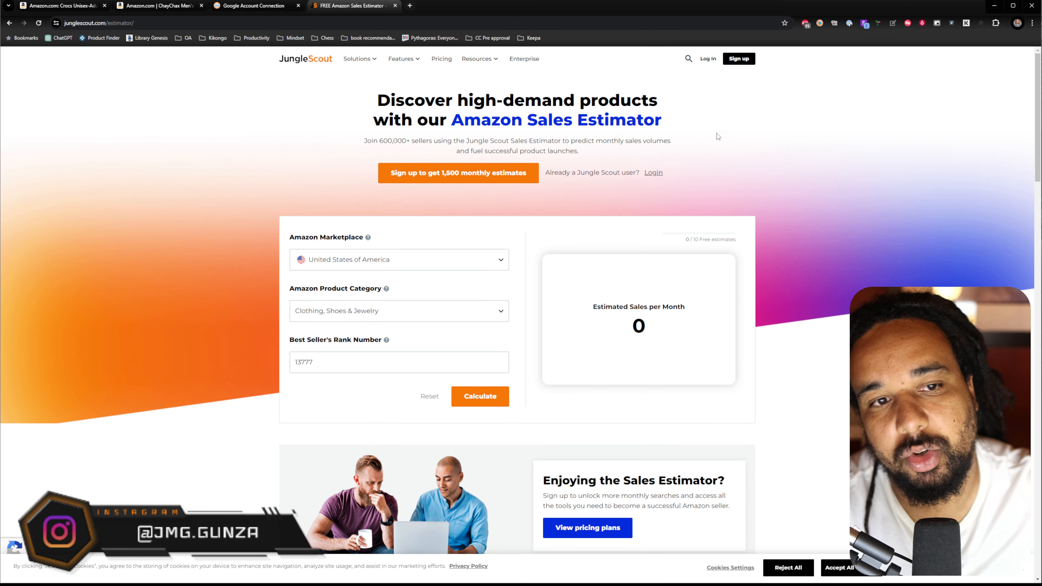
pyautogui.moveTo(738, 243)
pyautogui.mouseDown()
pyautogui.moveTo(706, 241)
pyautogui.moveTo(721, 241)
pyautogui.mouseUp()
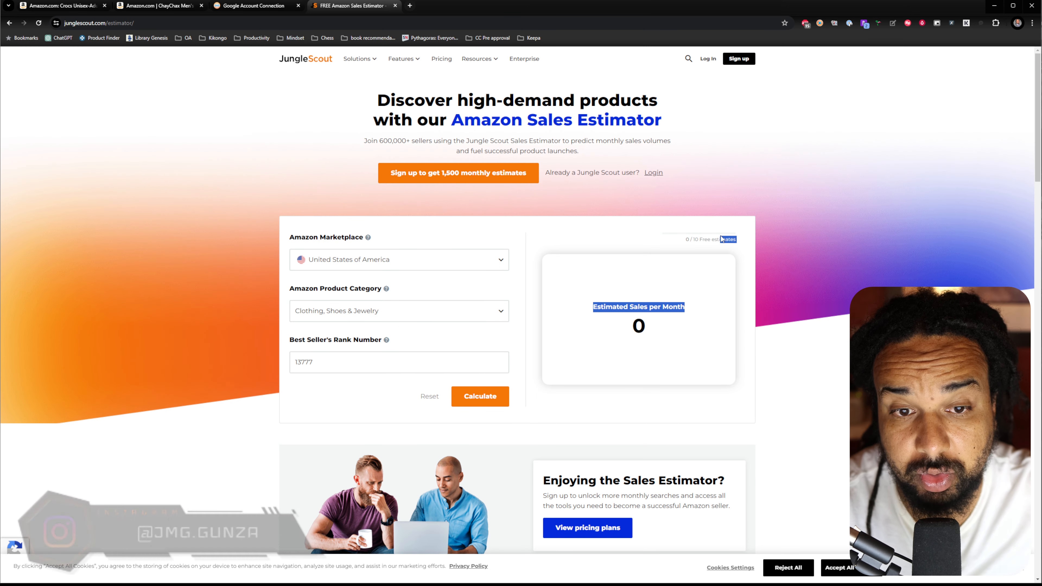
pyautogui.click(698, 242)
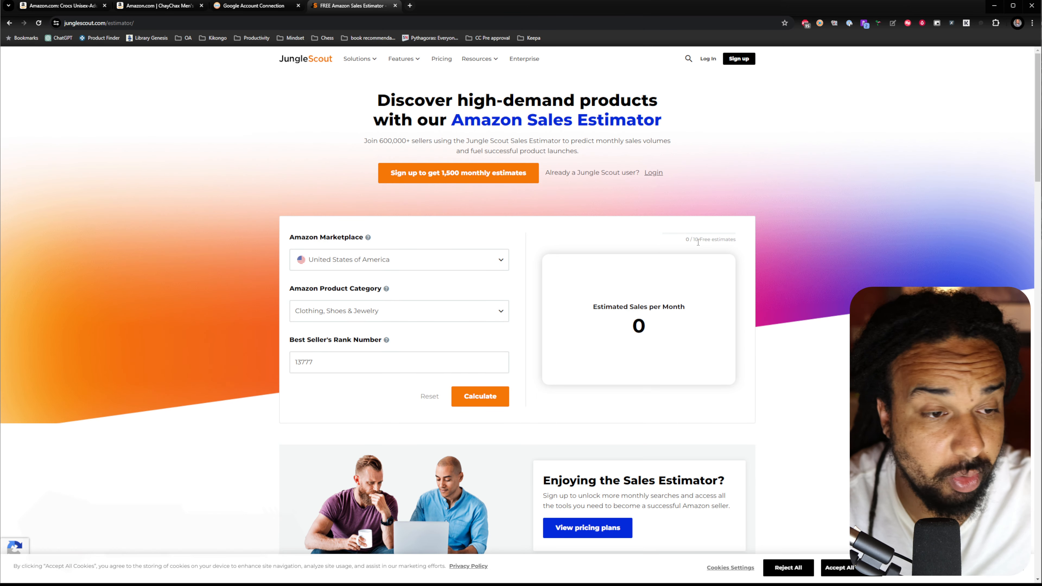
# Step: Return to the Crocs Ralen Lined Clog listing and show Keepa's price history chart
pyautogui.click(263, 5)
pyautogui.click(165, 6)
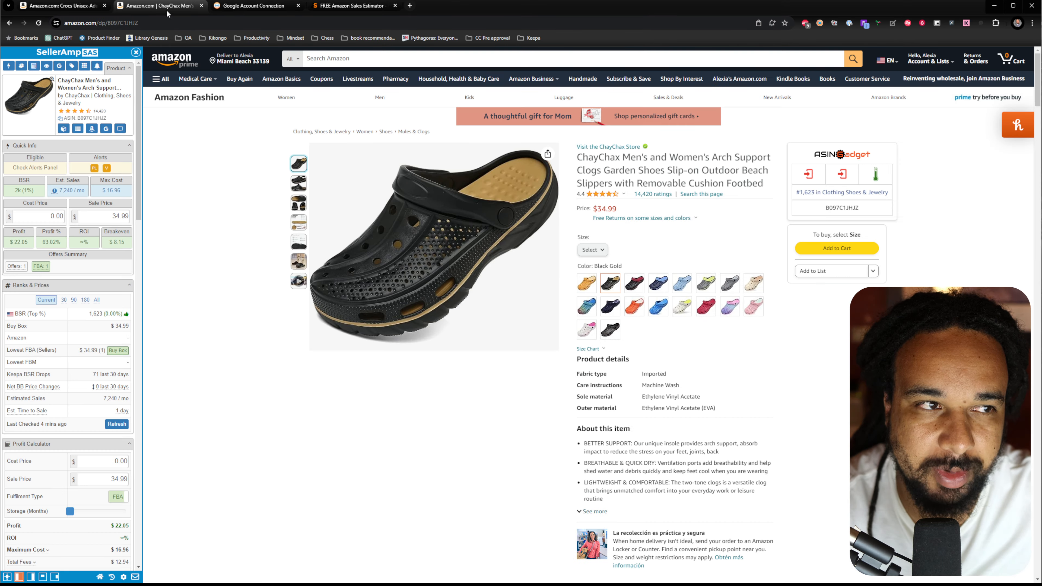
pyautogui.click(62, 5)
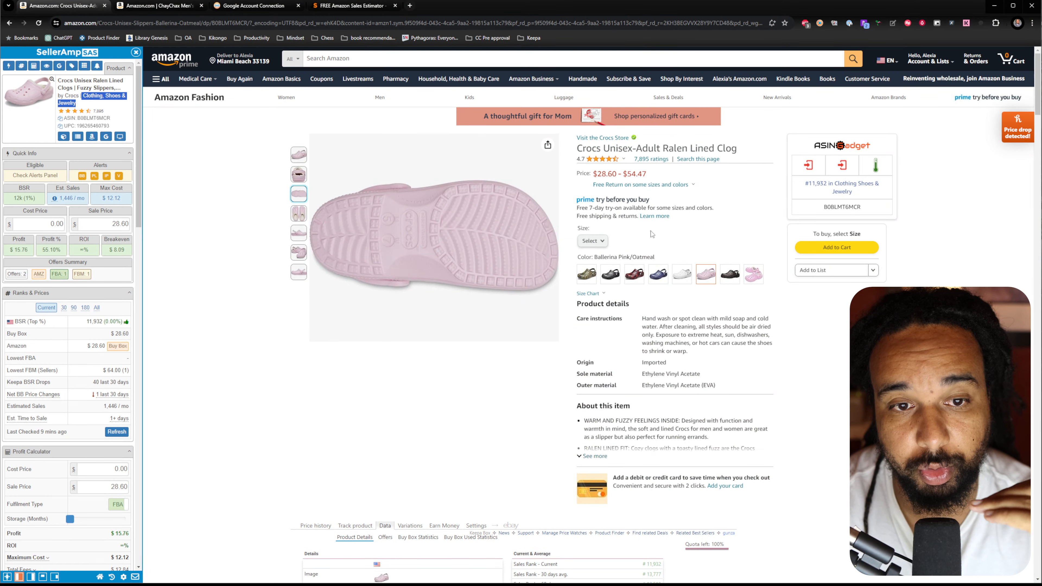
pyautogui.scroll(-1, 796, 262)
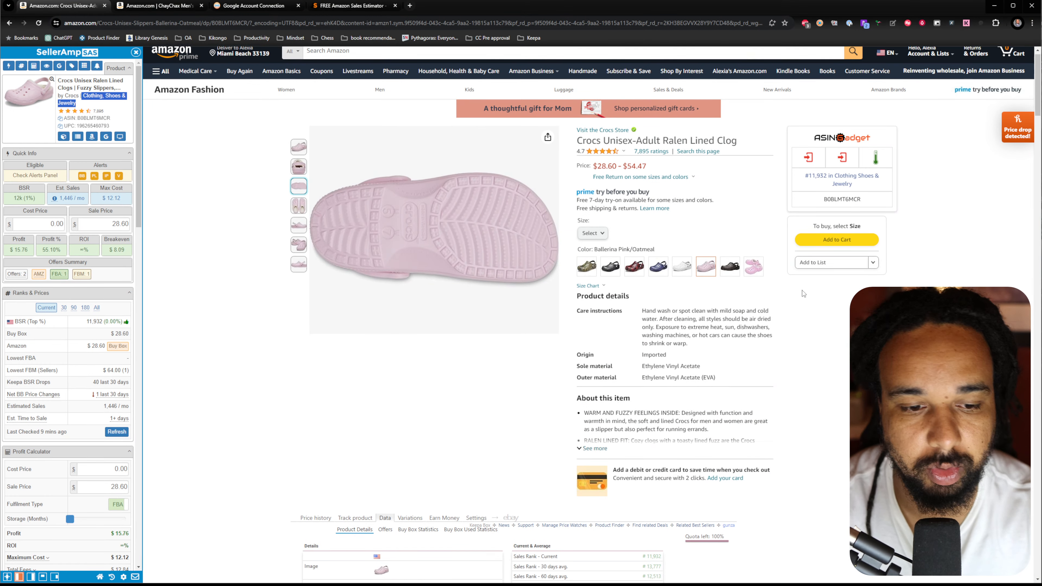
pyautogui.scroll(-5, 804, 293)
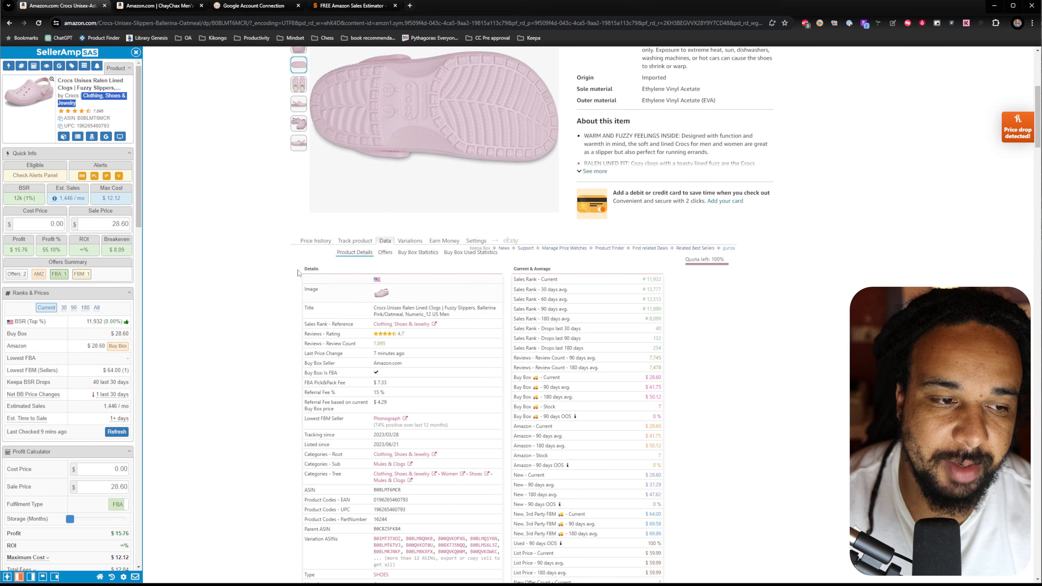
pyautogui.click(313, 243)
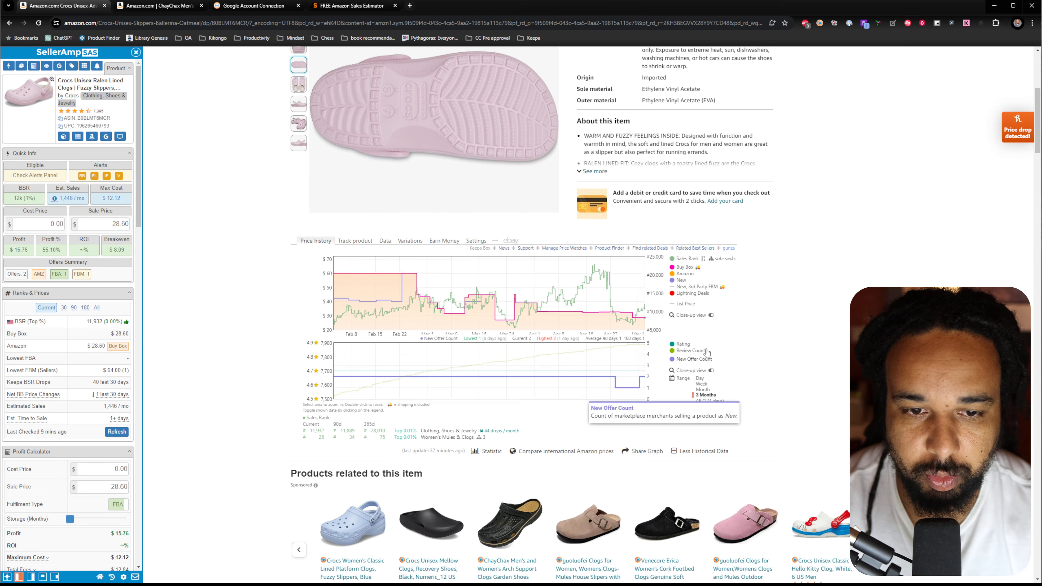
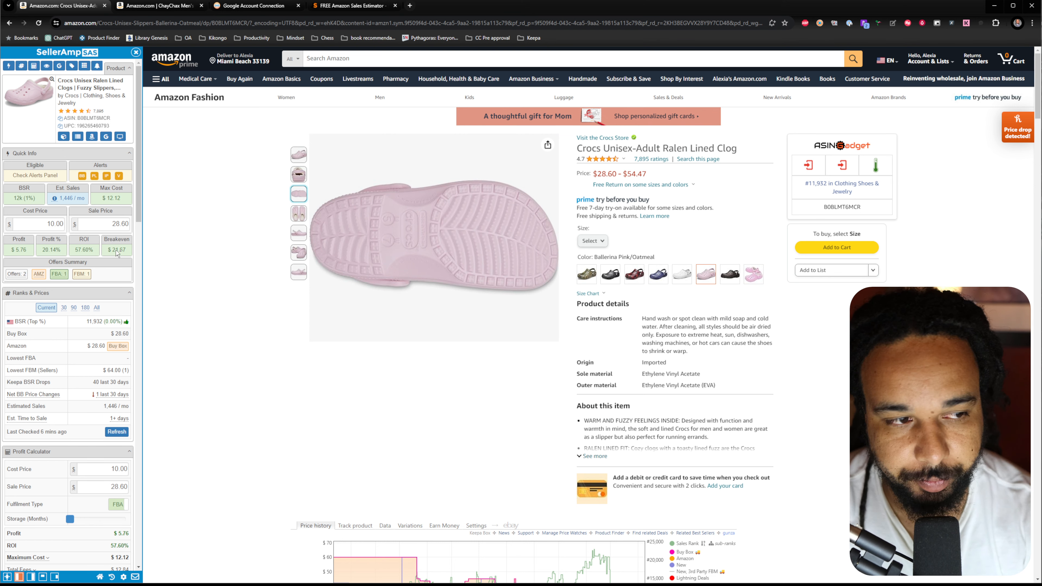
# Step: Test the breakeven point by setting SellerAmp's sale price for the Crocs clog to 21.67
pyautogui.moveTo(108, 251); pyautogui.dragTo(135, 260)
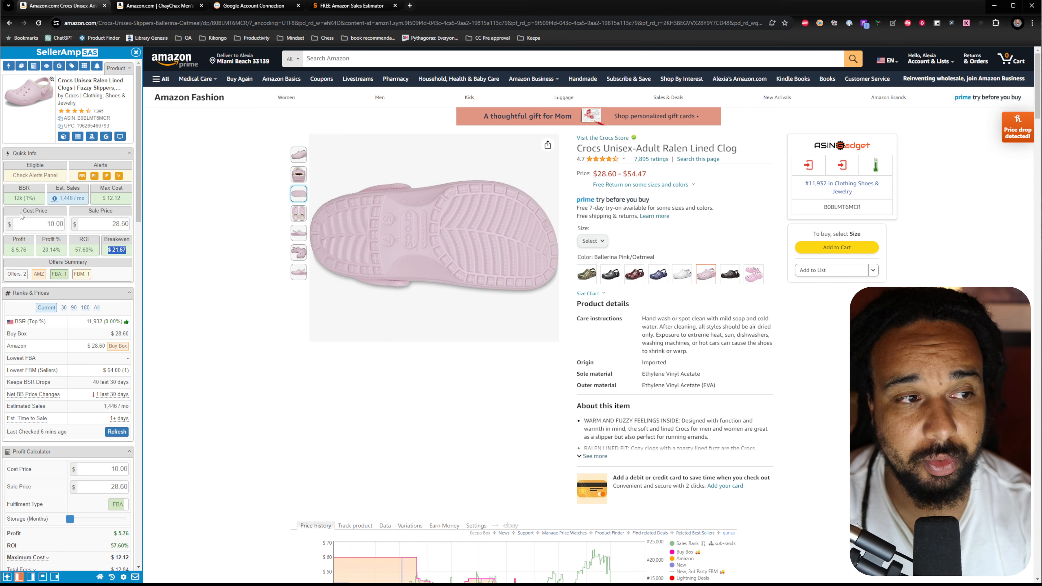
pyautogui.click(41, 225)
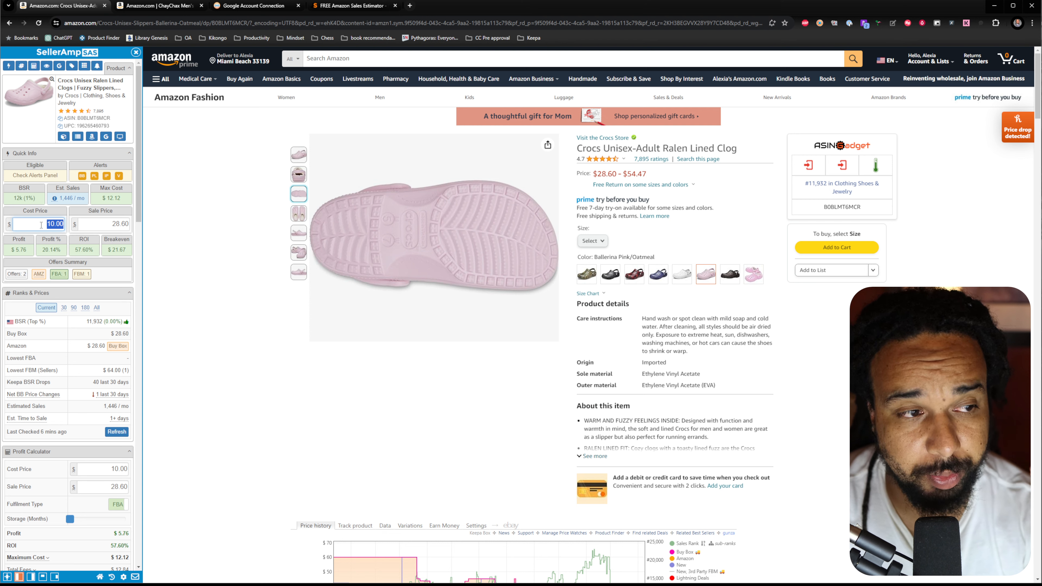
pyautogui.click(112, 226)
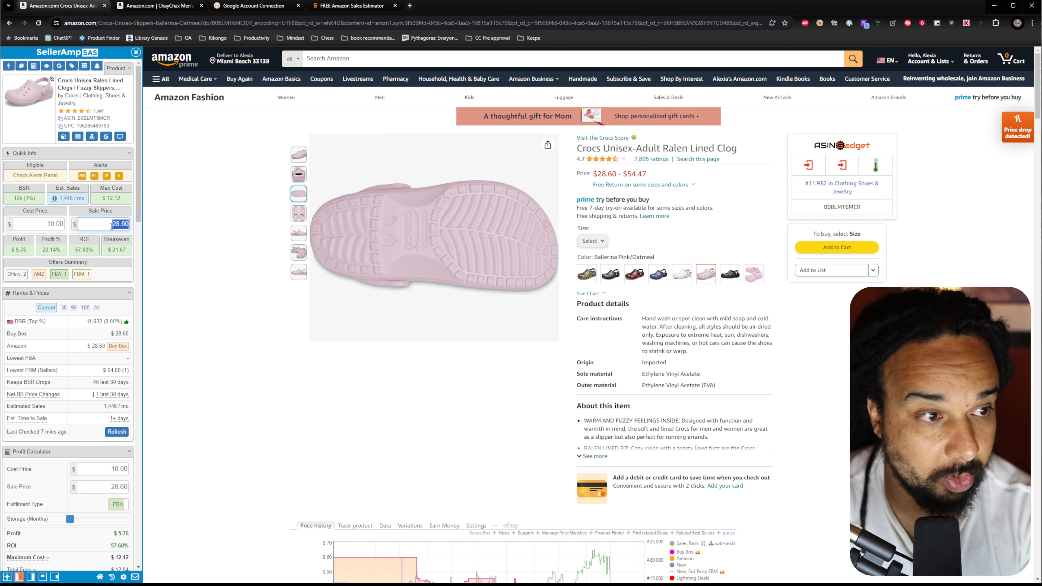
pyautogui.write('21.67')
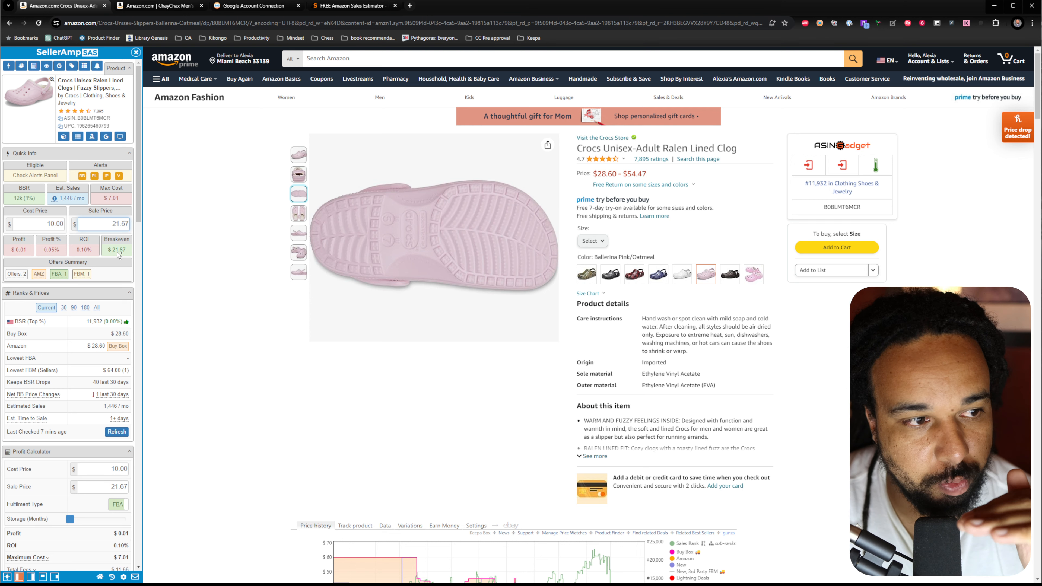
# Step: Try a sale price of 2.16, clear it, and reset the sale price to the Buy Box price of $28.60
pyautogui.press('BackSpace')
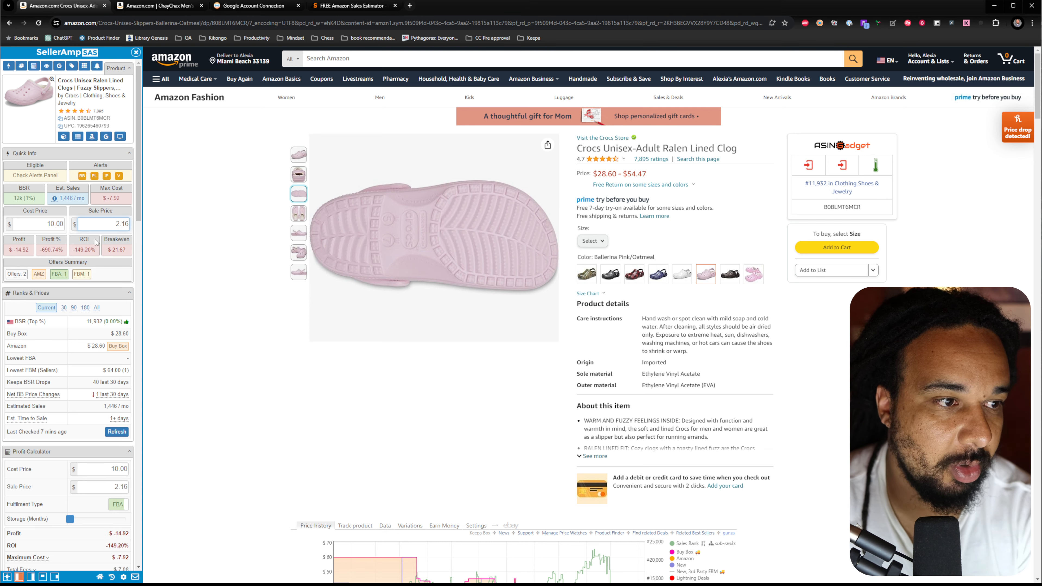
pyautogui.write('6')
pyautogui.hotkey('ctrl', 'a')
pyautogui.write('2.16')
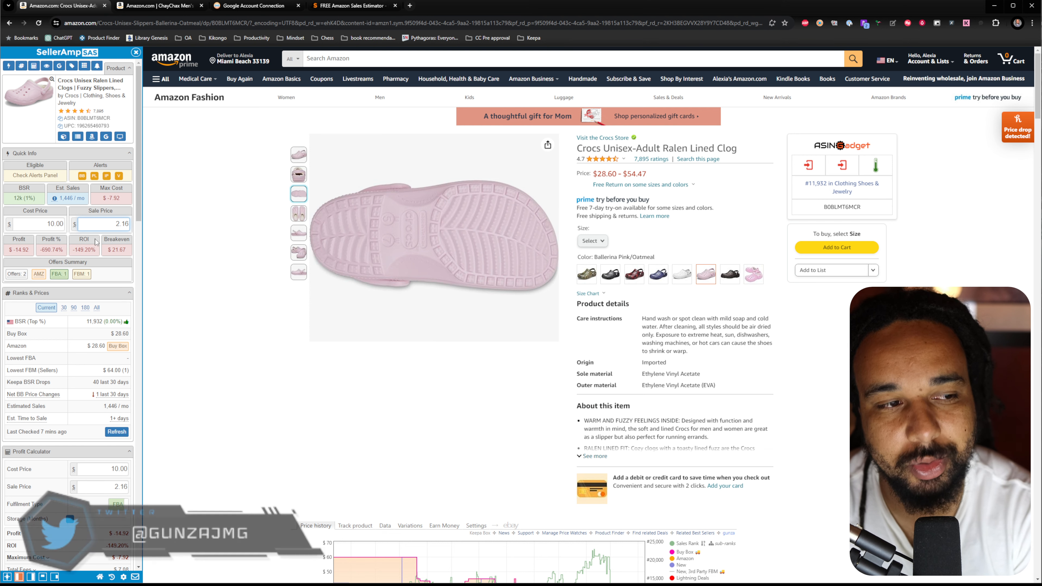
pyautogui.hotkey('ctrl', 'a')
pyautogui.press('BackSpace')
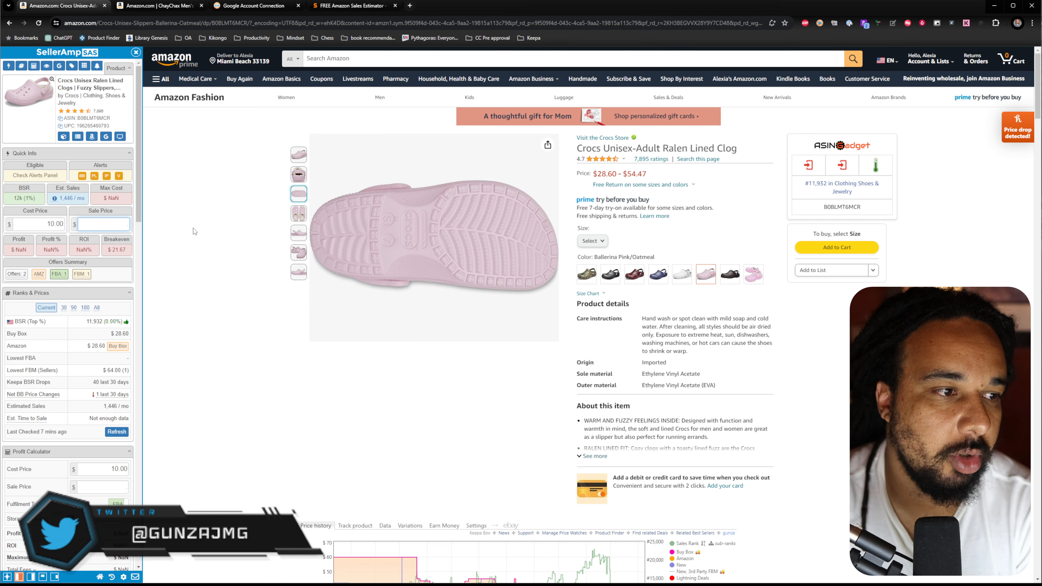
pyautogui.click(123, 333)
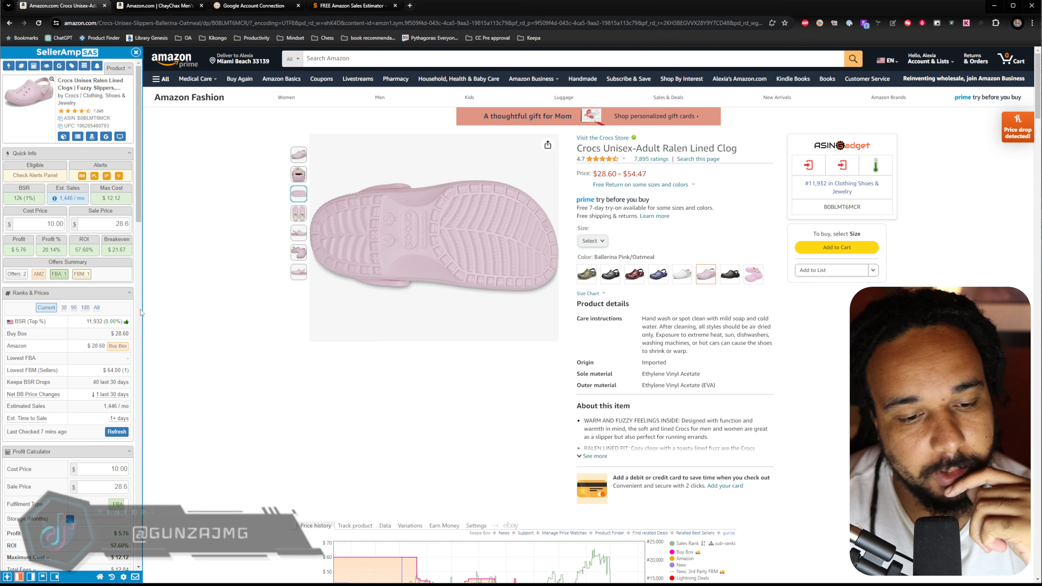
# Step: Switch to Discord and browse the fr-lobby and general channels of the Gunza FBA University server
pyautogui.scroll(-1, 384, 412)
pyautogui.scroll(-3, 383, 412)
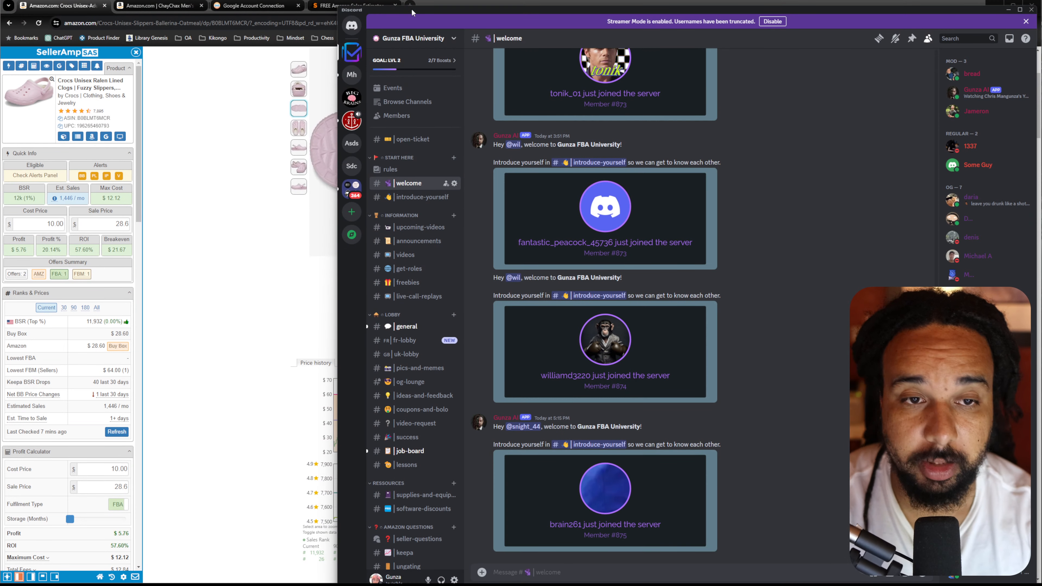
pyautogui.click(397, 345)
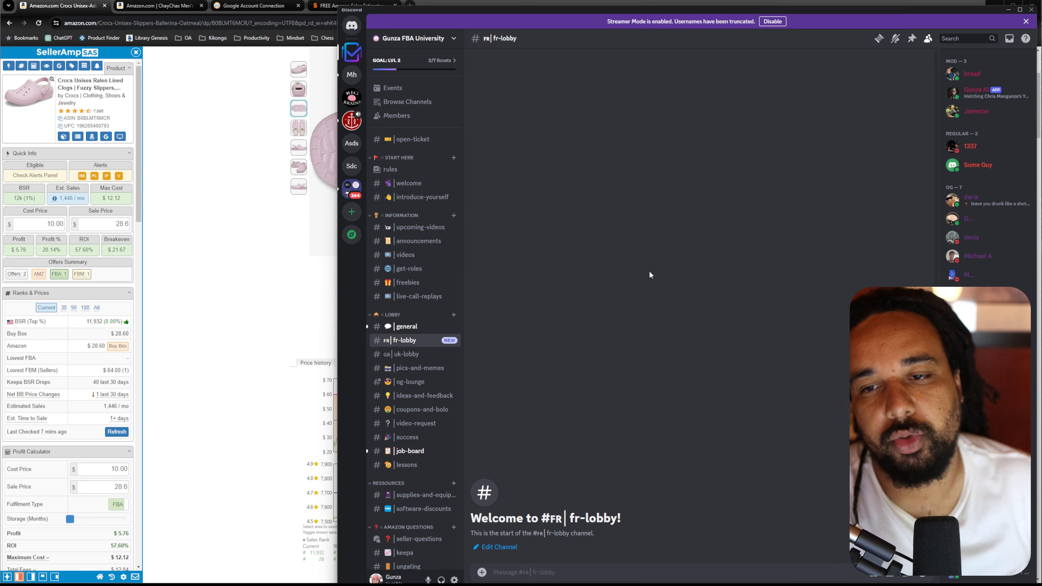
pyautogui.click(397, 331)
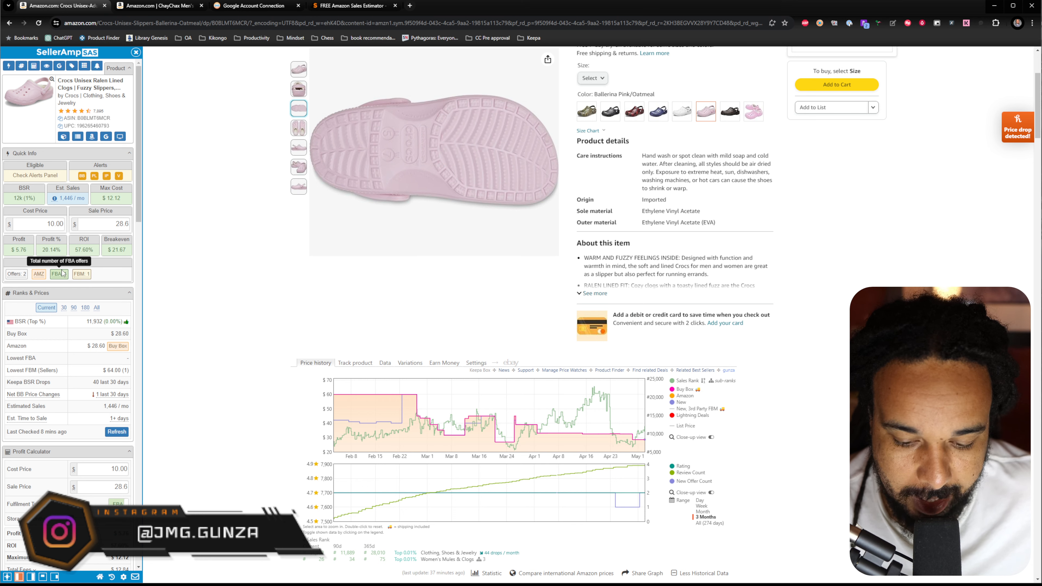
# Step: Examine Keepa's product details data alongside the price history chart for the Crocs clog
pyautogui.scroll(-1, 82, 333)
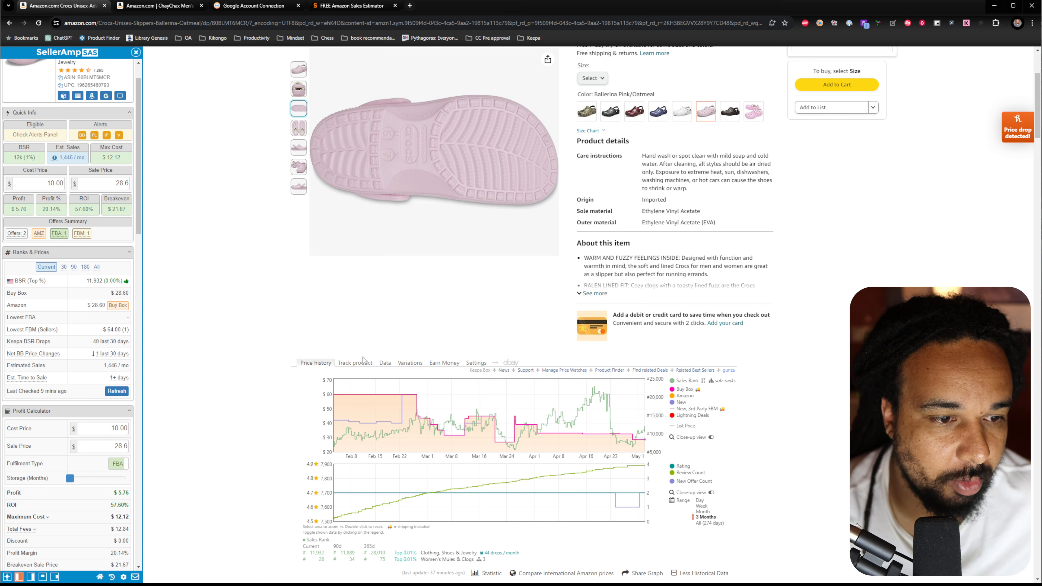
pyautogui.click(385, 367)
pyautogui.scroll(-5, 462, 339)
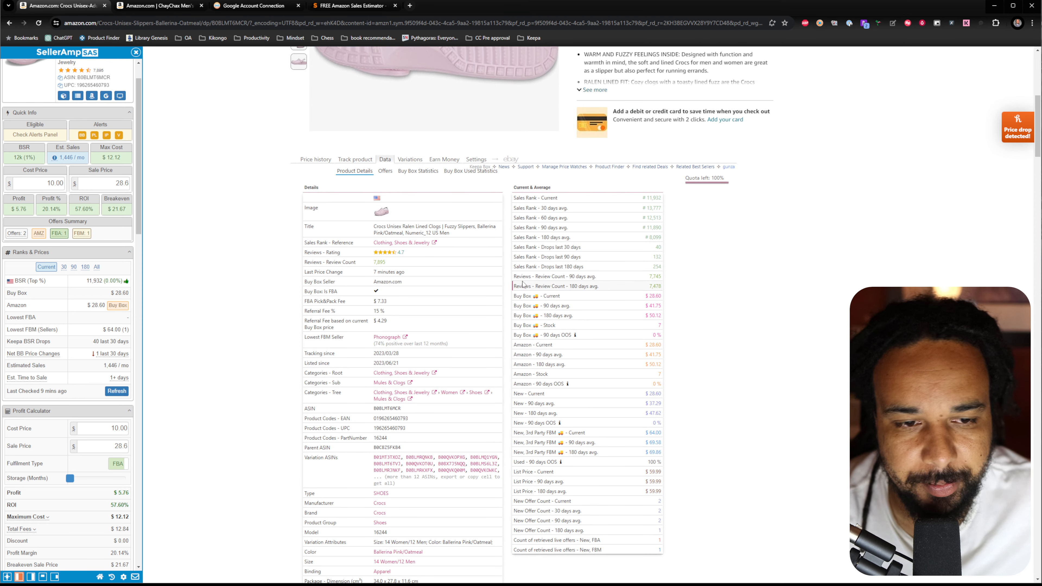
pyautogui.click(316, 159)
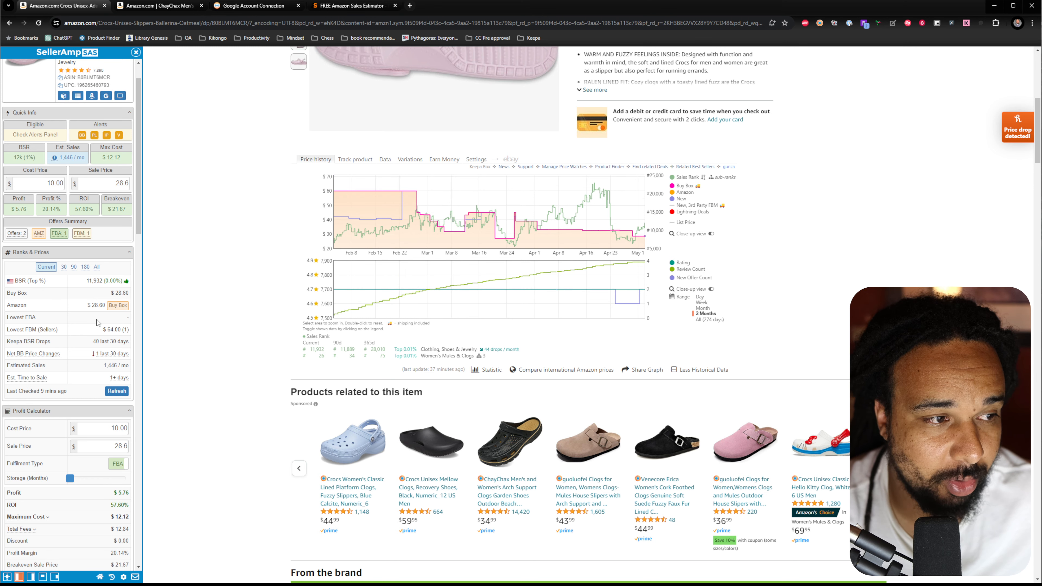
pyautogui.click(385, 160)
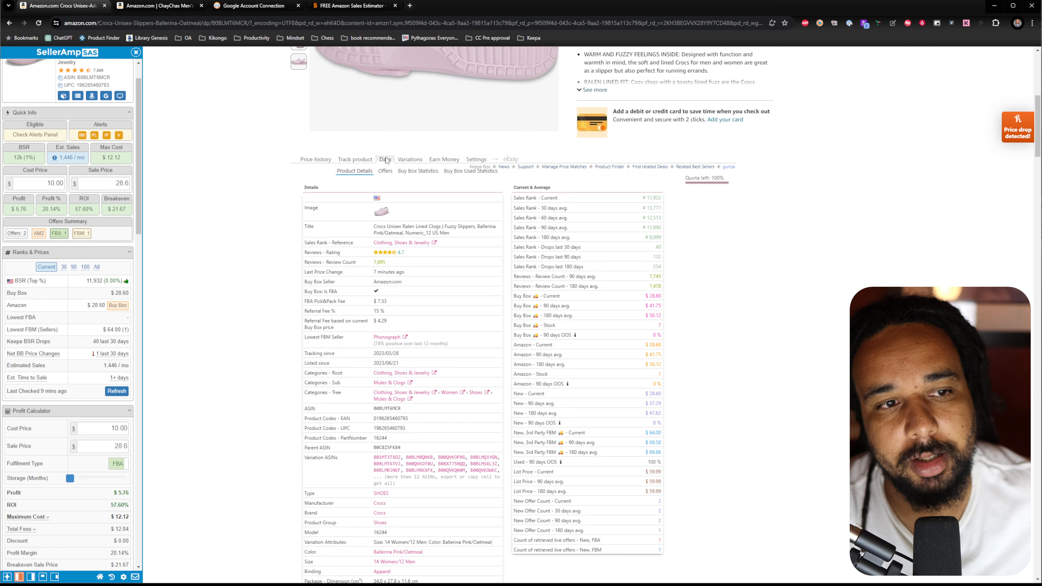
pyautogui.scroll(-4, 451, 232)
pyautogui.scroll(4, 481, 230)
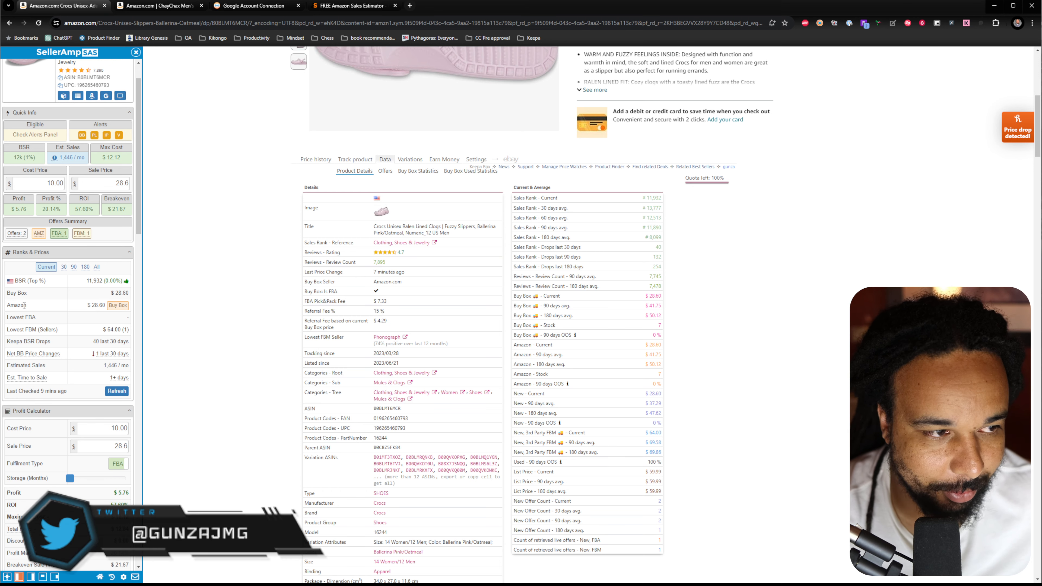
pyautogui.click(312, 159)
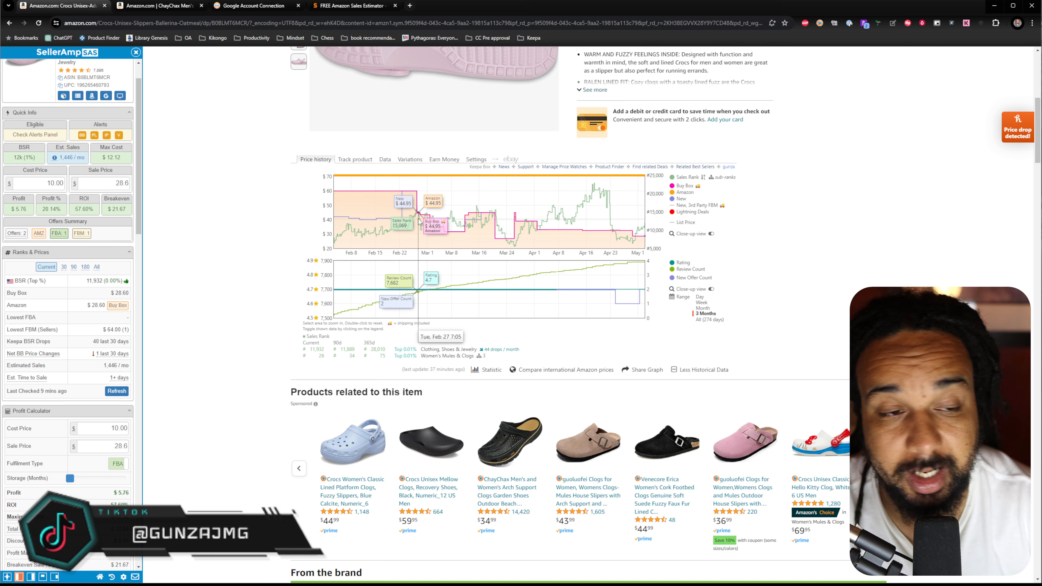
# Step: Review SellerAmp's Ranks & Prices data, covering the lowest FBA and FBM prices, BSR drops and estimated time to sale
pyautogui.scroll(-2, 92, 222)
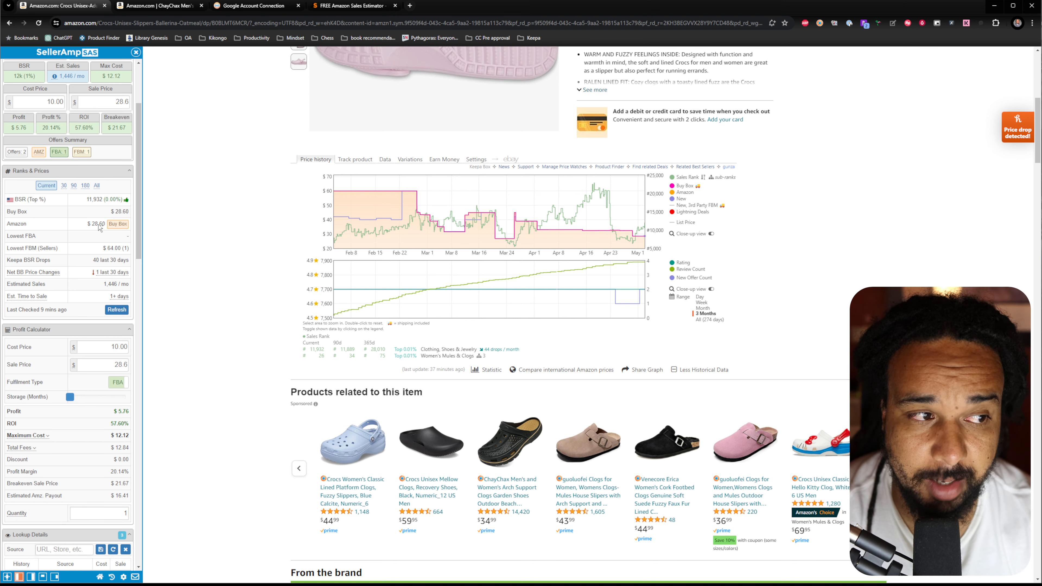
pyautogui.moveTo(37, 233); pyautogui.dragTo(20, 248)
pyautogui.click(40, 262)
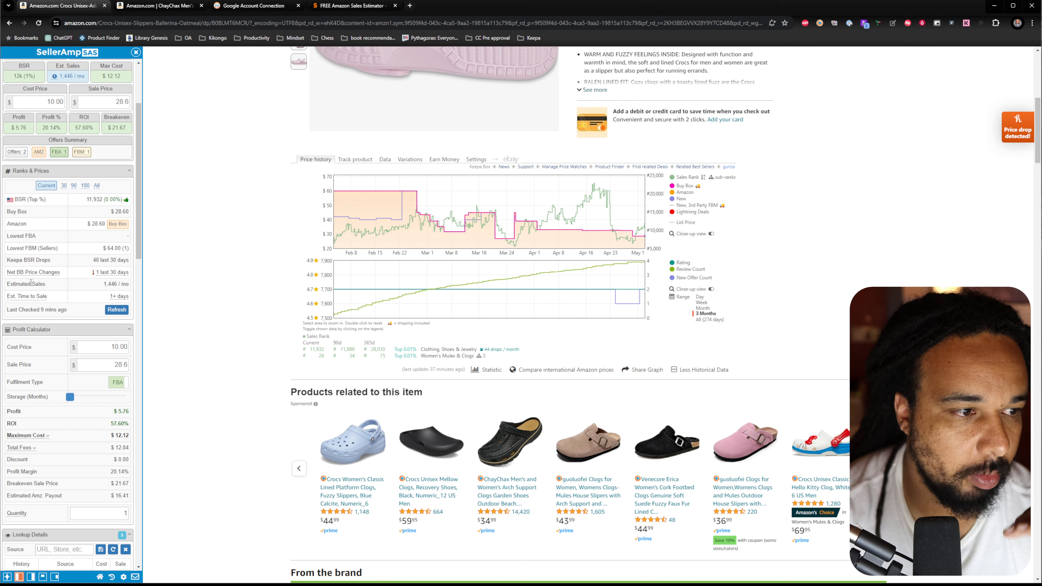
pyautogui.moveTo(44, 302)
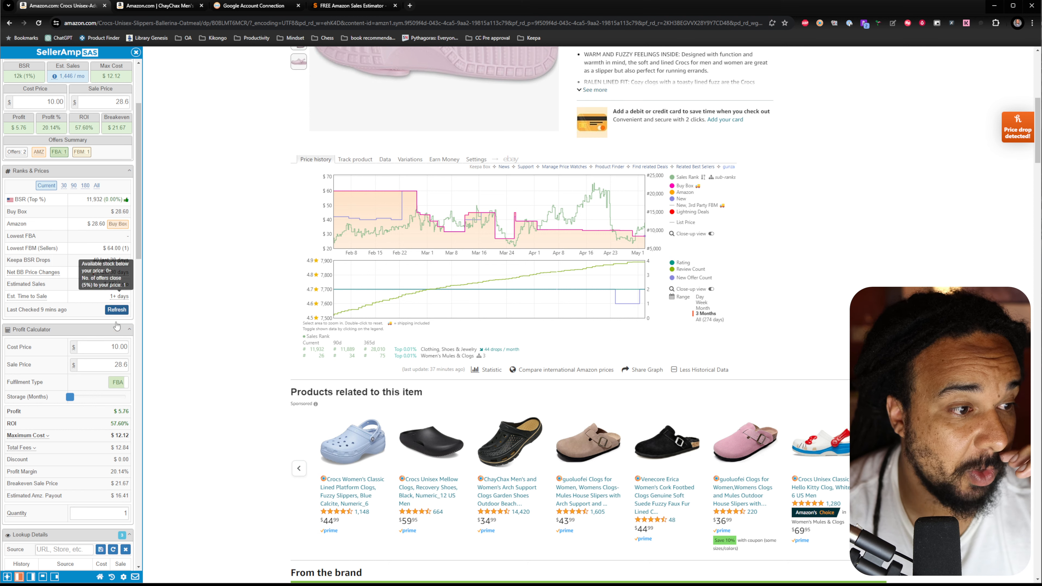
# Step: Set the profit calculator's quantity to 50, and check the estimated time to sale and estimated monthly sales
pyautogui.scroll(-4, 117, 325)
pyautogui.doubleClick(109, 308)
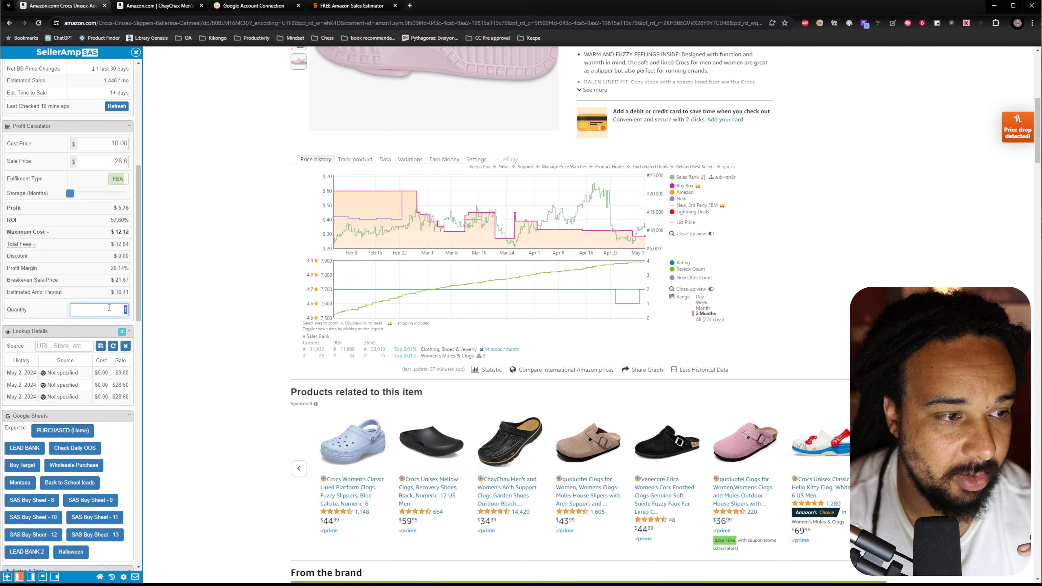
pyautogui.click(71, 87)
pyautogui.moveTo(121, 95)
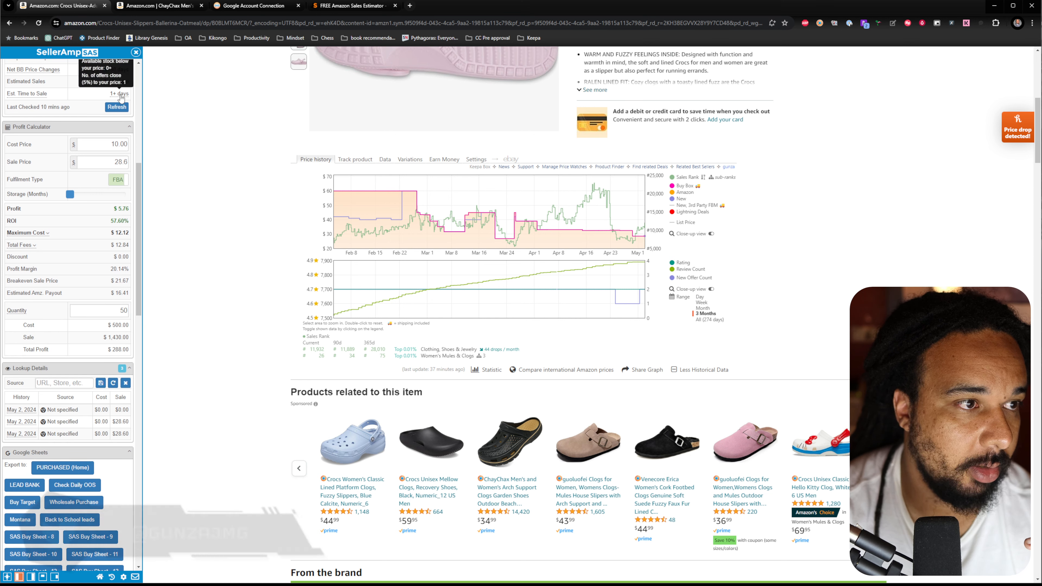
pyautogui.scroll(1, 121, 96)
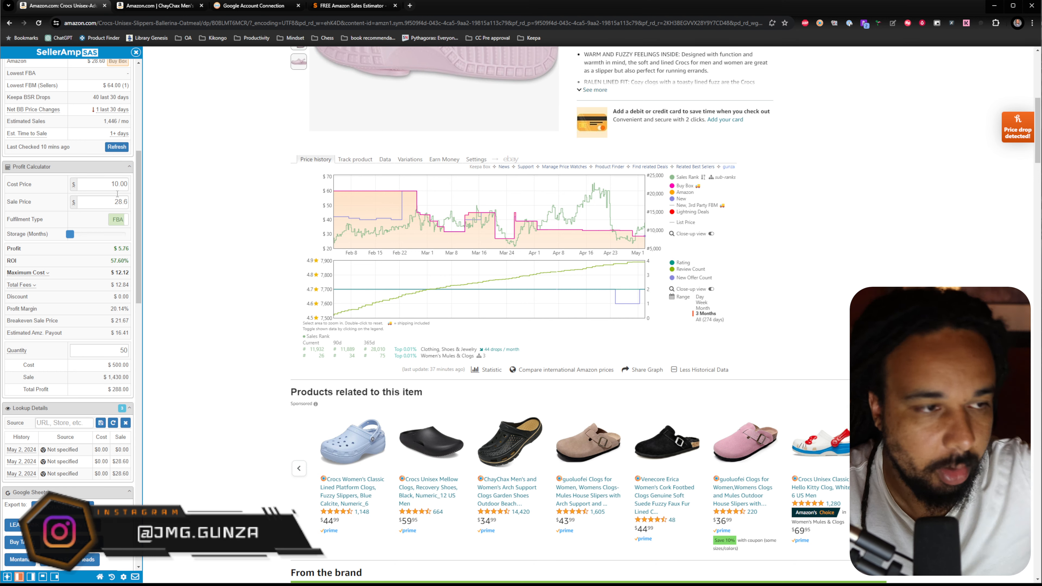
pyautogui.scroll(5, 113, 123)
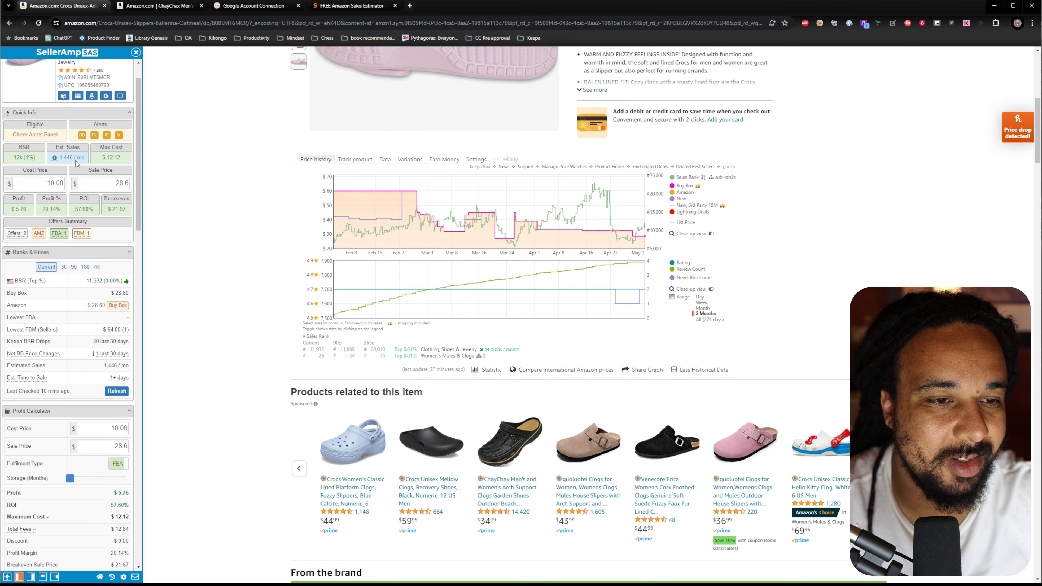
# Step: Open Keepa's variations data for the Crocs clog and check SellerAmp's explanation of the estimated sales figure
pyautogui.click(409, 159)
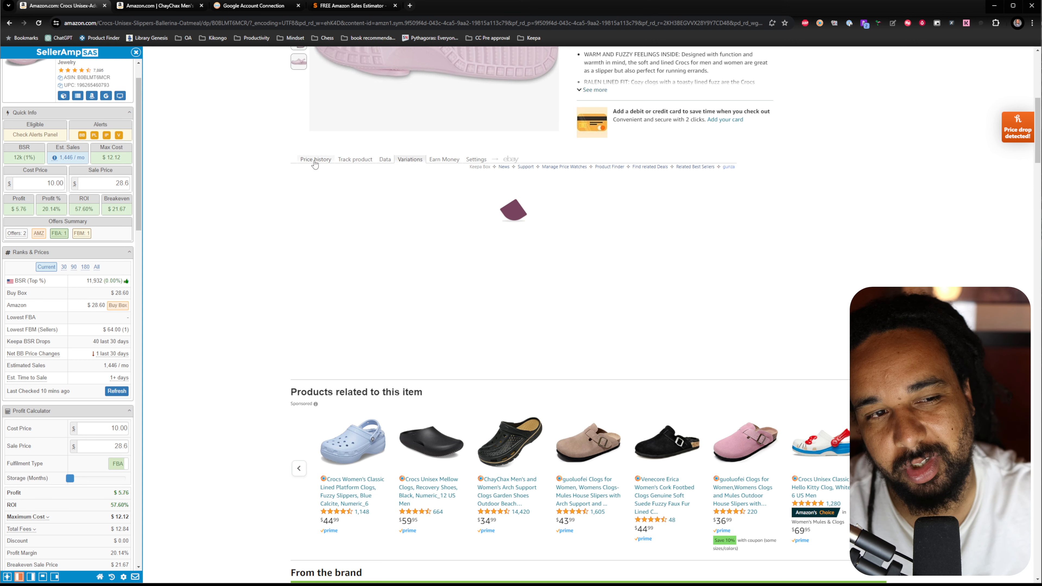
pyautogui.moveTo(55, 160)
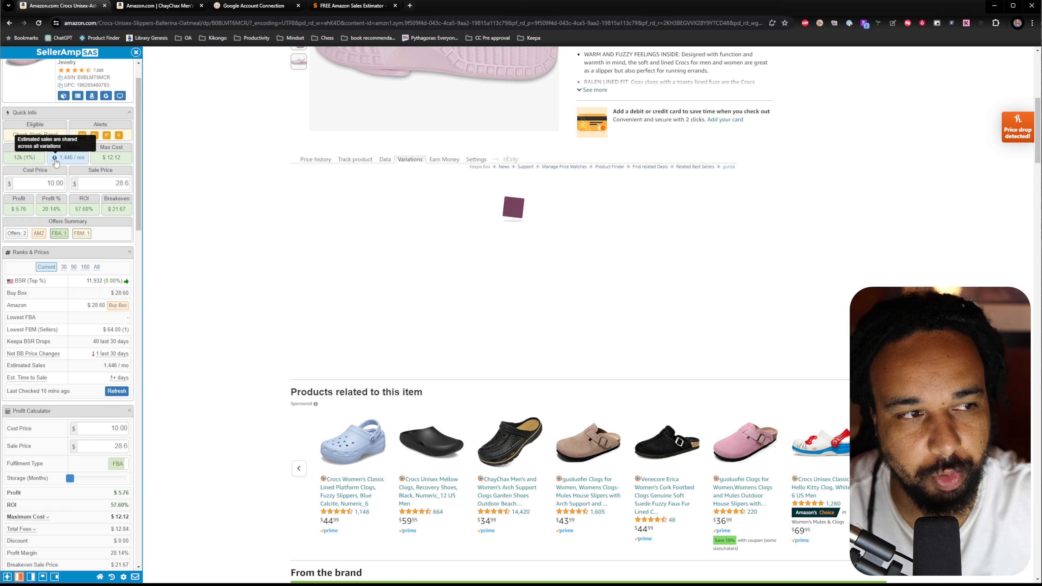
pyautogui.scroll(5, 370, 201)
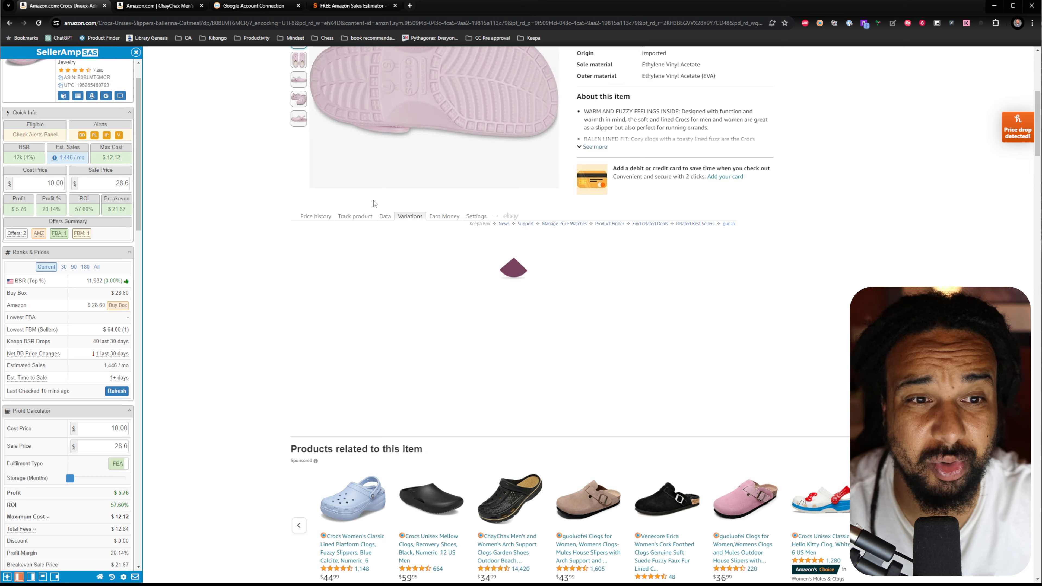
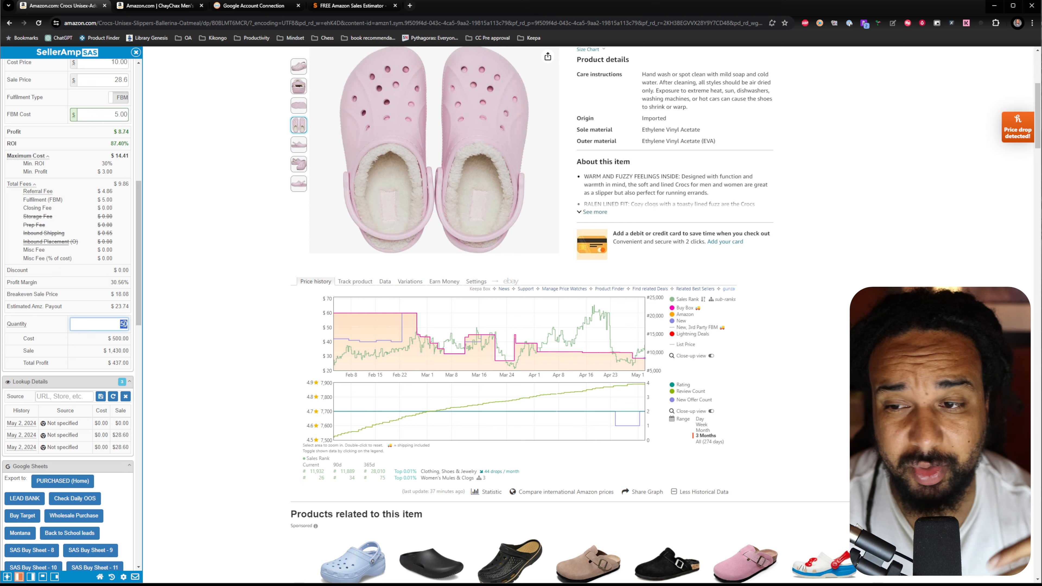
# Step: Set the profit calculator's quantity to 10
pyautogui.click(204, 287)
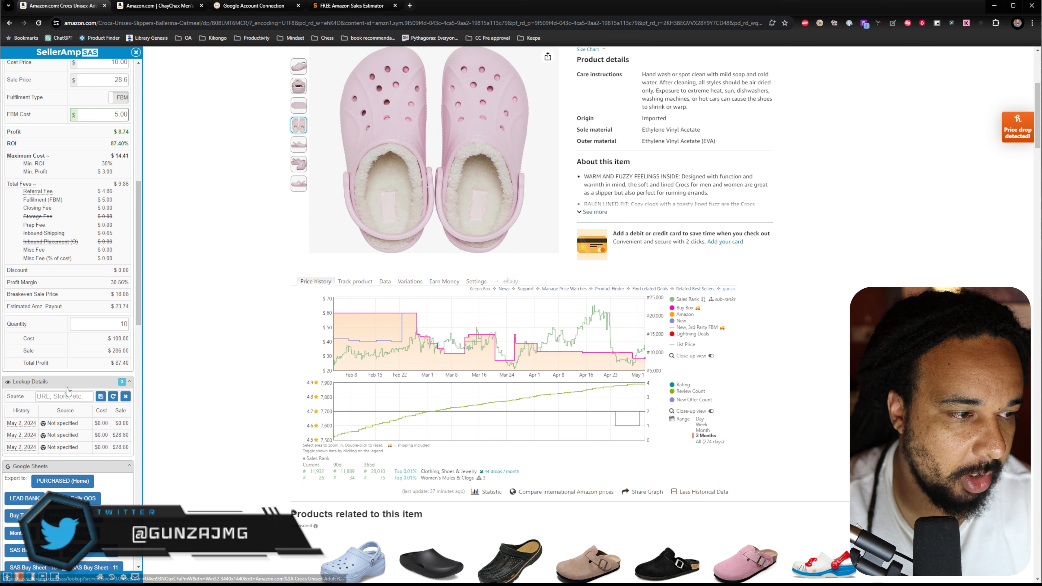
pyautogui.scroll(-2, 68, 336)
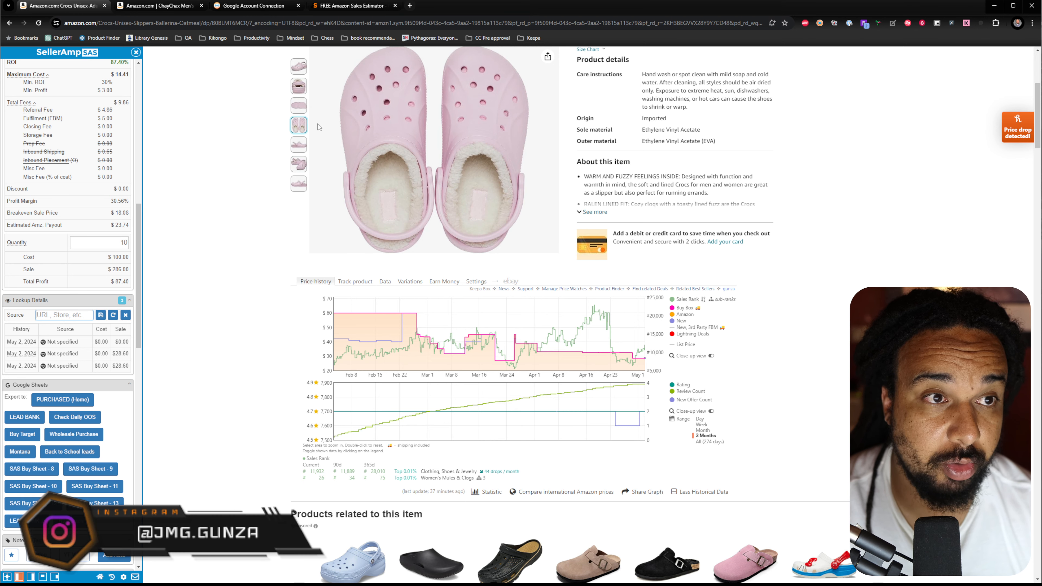
# Step: Load crocs.com in a new browser tab and open the Star Wars Off Court Clog product page
pyautogui.click(409, 6)
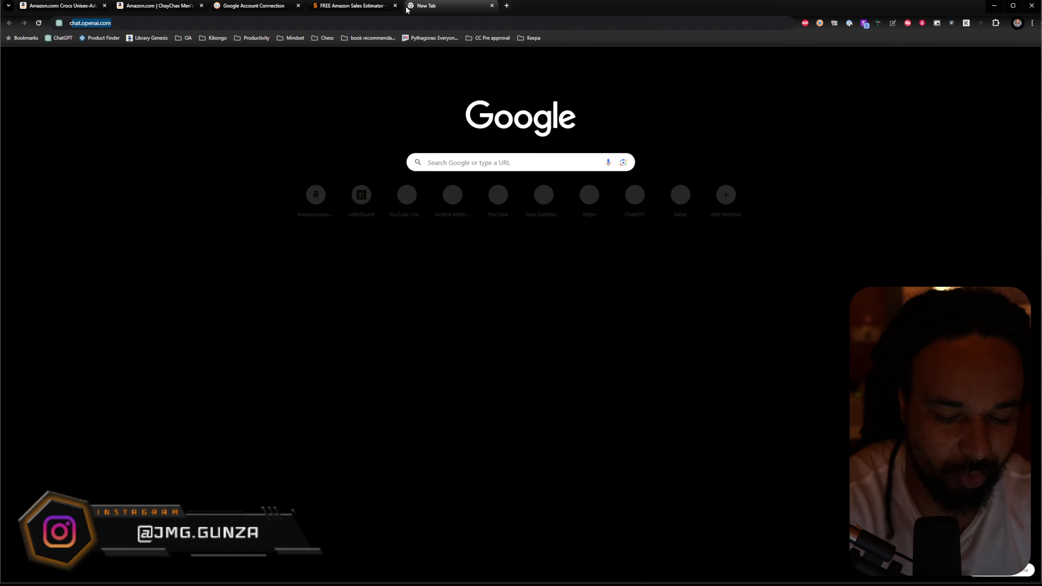
pyautogui.write('crocs')
pyautogui.press('Return')
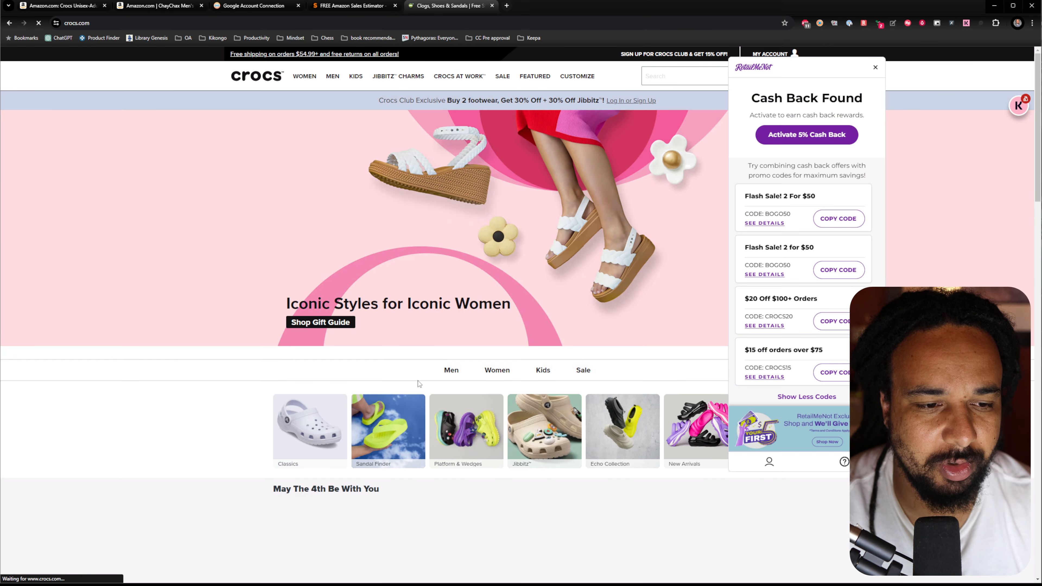
pyautogui.scroll(-5, 341, 349)
pyautogui.click(341, 350)
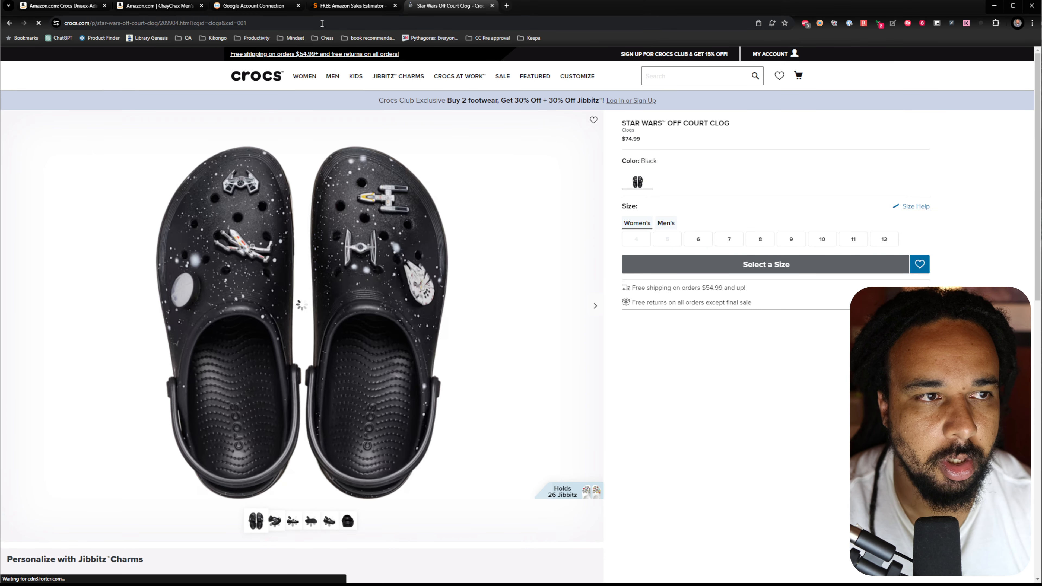
# Step: Copy the Star Wars Off Court Clog page's URL and save it as the Amazon clog's source in SellerAmp's lookup details
pyautogui.click(322, 22)
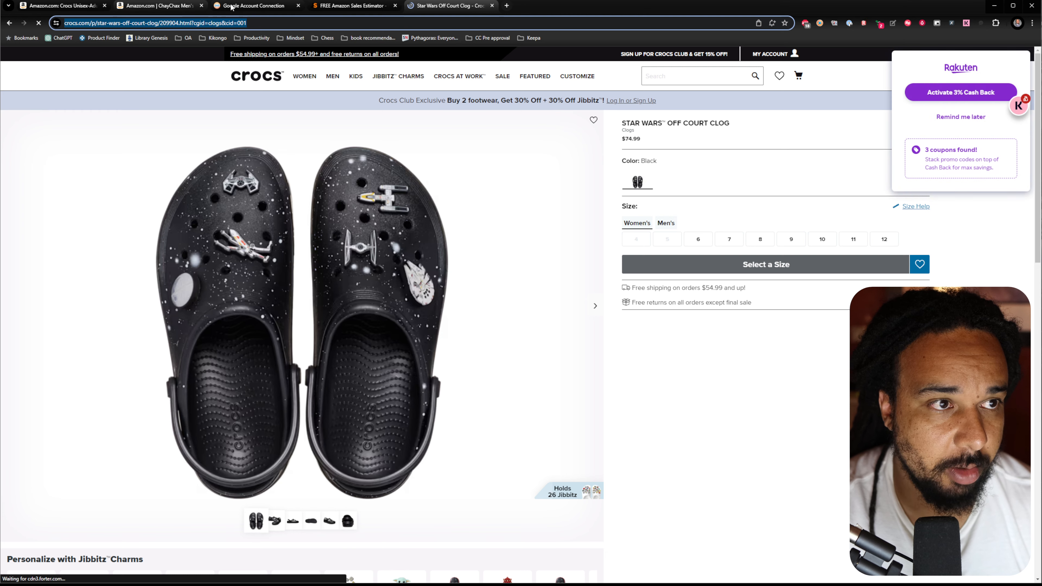
pyautogui.hotkey('ctrl', '1')
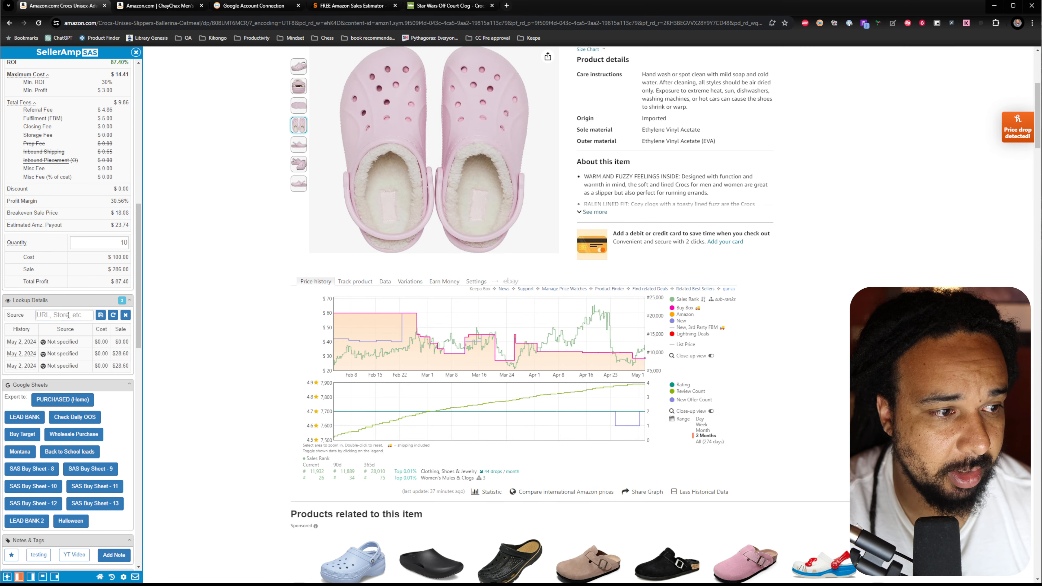
pyautogui.hotkey('ctrl', 'v')
pyautogui.click(101, 315)
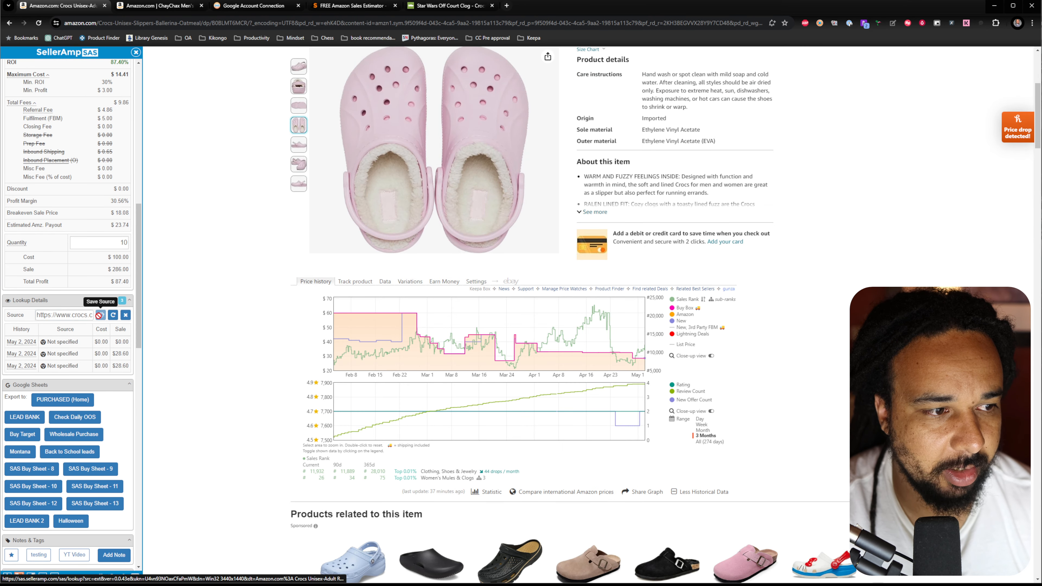
pyautogui.click(19, 423)
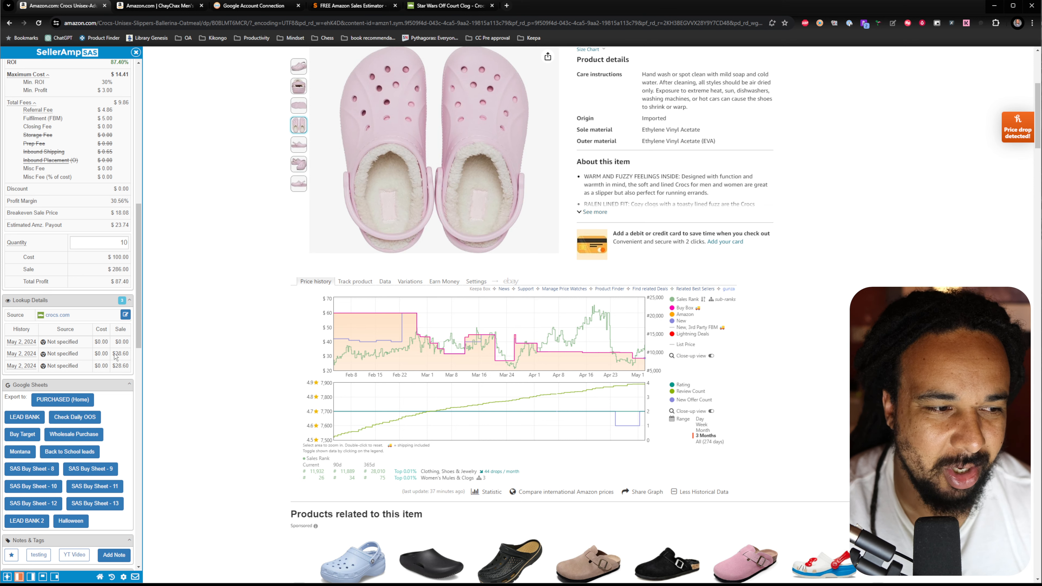
# Step: Test the saved crocs.com source link, and close the product page it opens
pyautogui.scroll(-3, 84, 412)
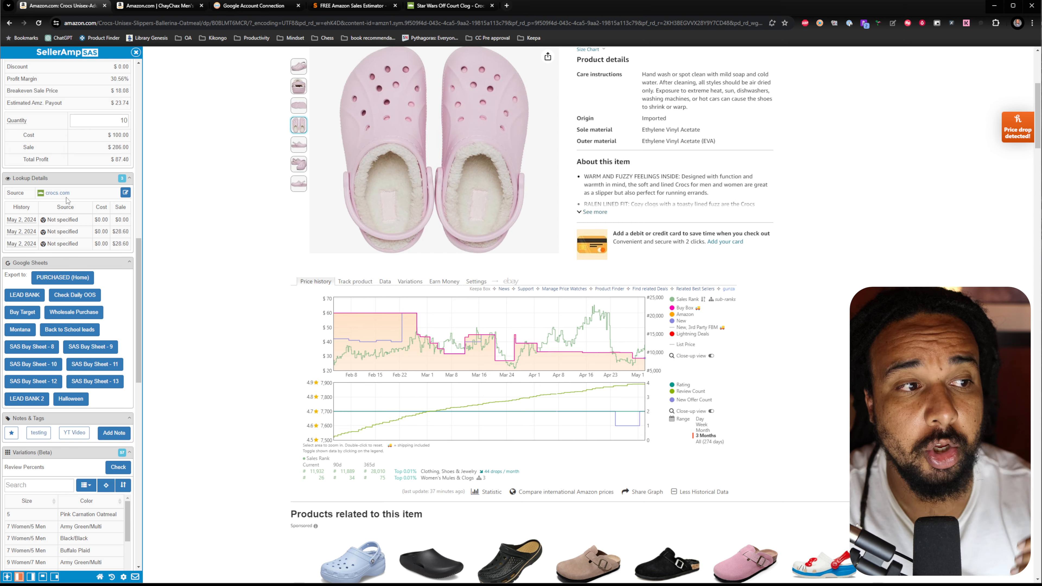
pyautogui.click(60, 192)
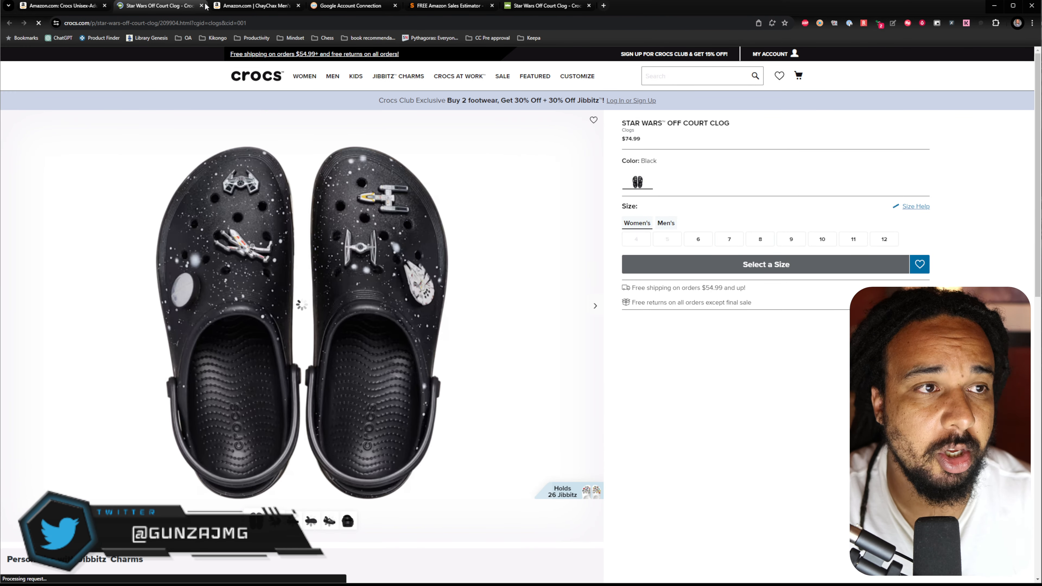
pyautogui.click(202, 6)
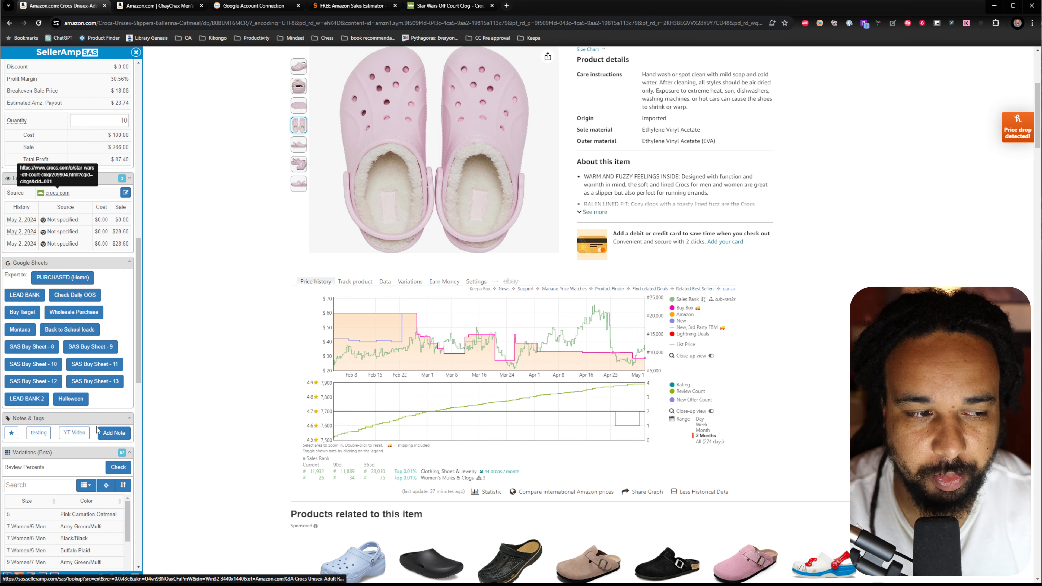
# Step: Add the note "28.6" to the Crocs clog in SellerAmp and save it
pyautogui.click(107, 433)
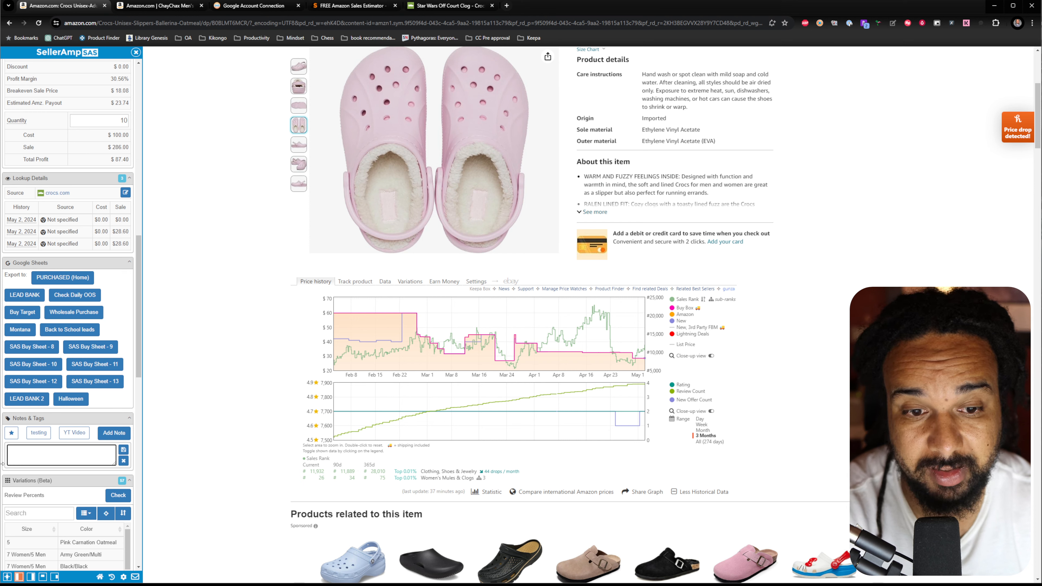
pyautogui.moveTo(646, 356)
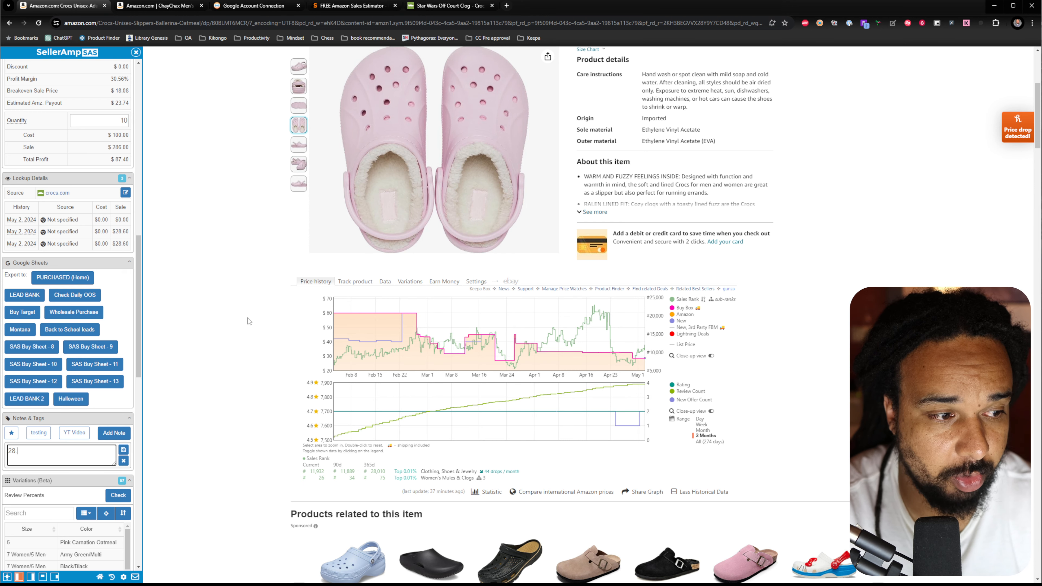
pyautogui.moveTo(509, 361)
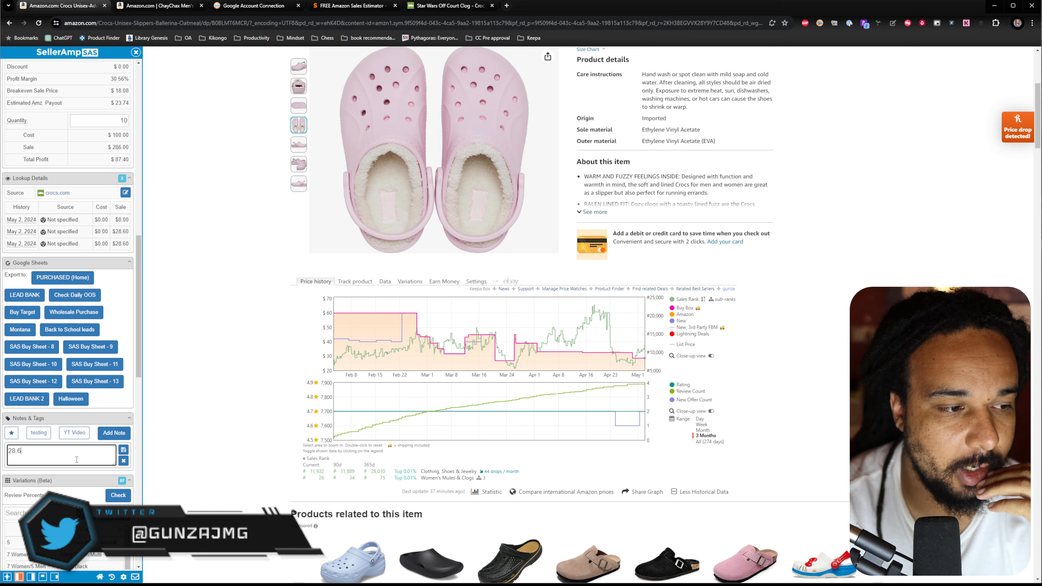
pyautogui.press('Return')
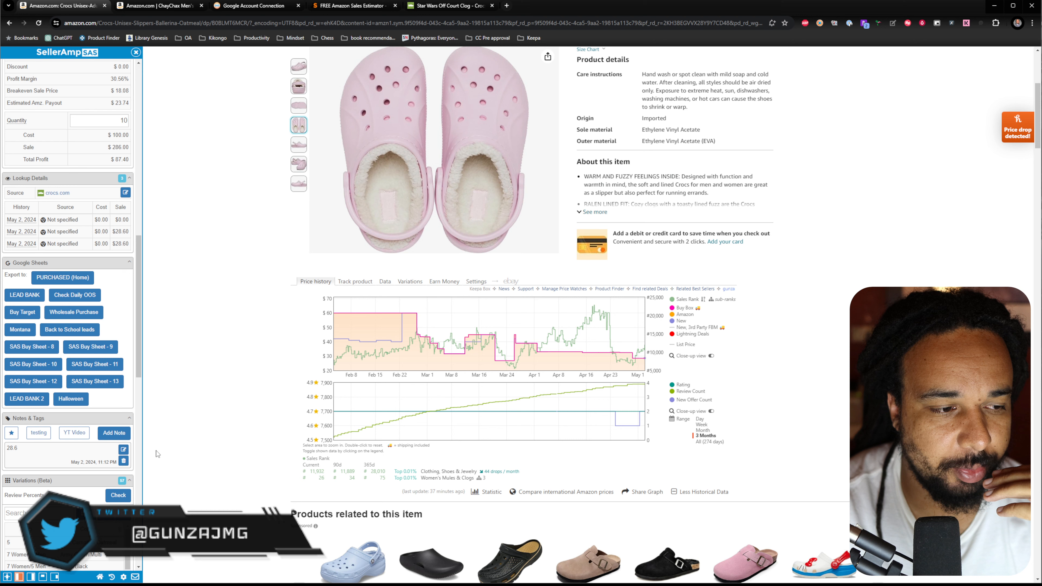
# Step: Show Keepa's full price history, and add the line "Worst case 26.90" while editing the clog's SellerAmp note
pyautogui.click(123, 449)
pyautogui.click(711, 443)
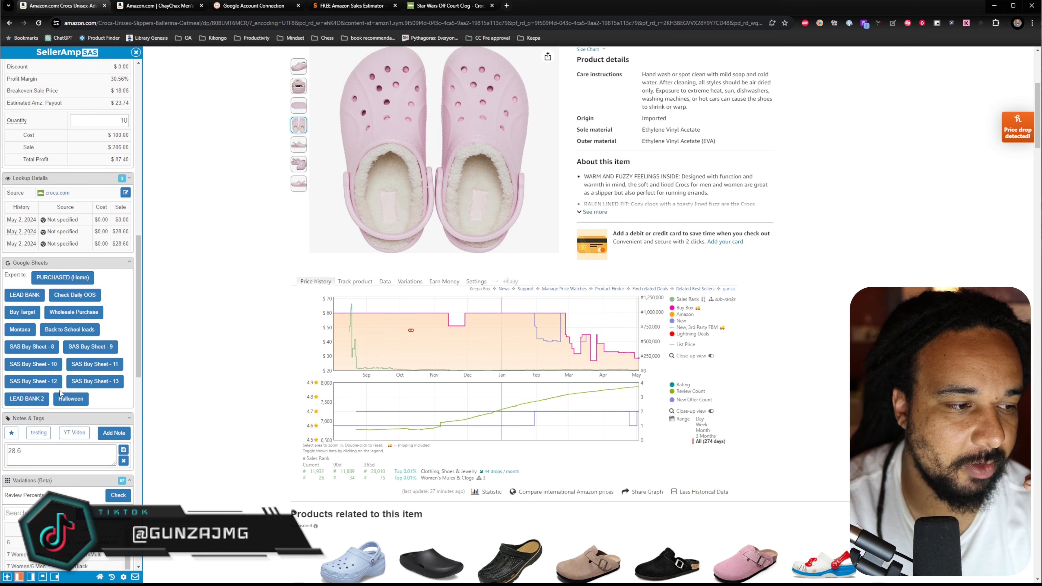
pyautogui.click(28, 454)
pyautogui.press('Return')
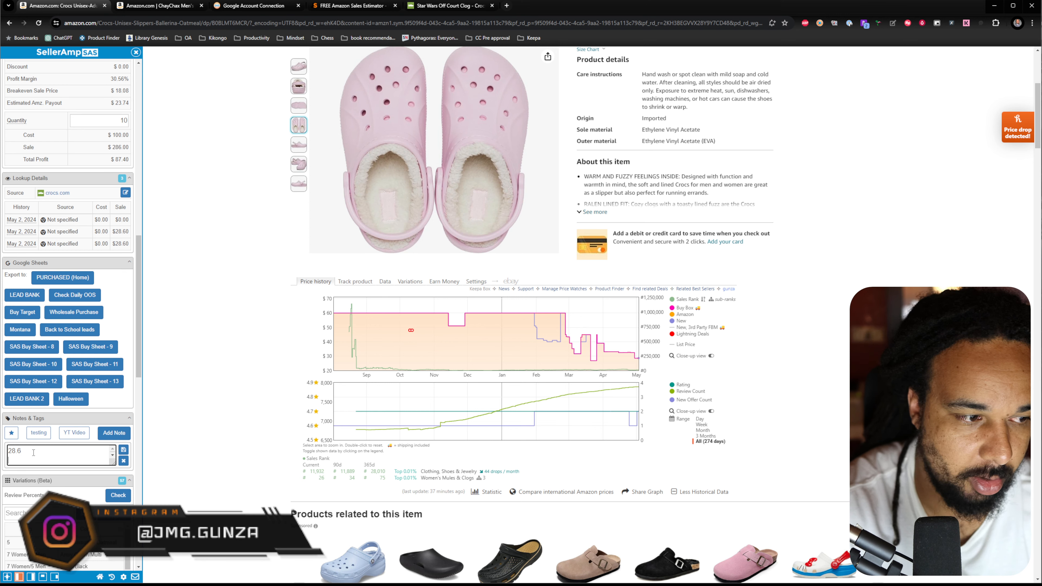
pyautogui.write('Worst case 26.90')
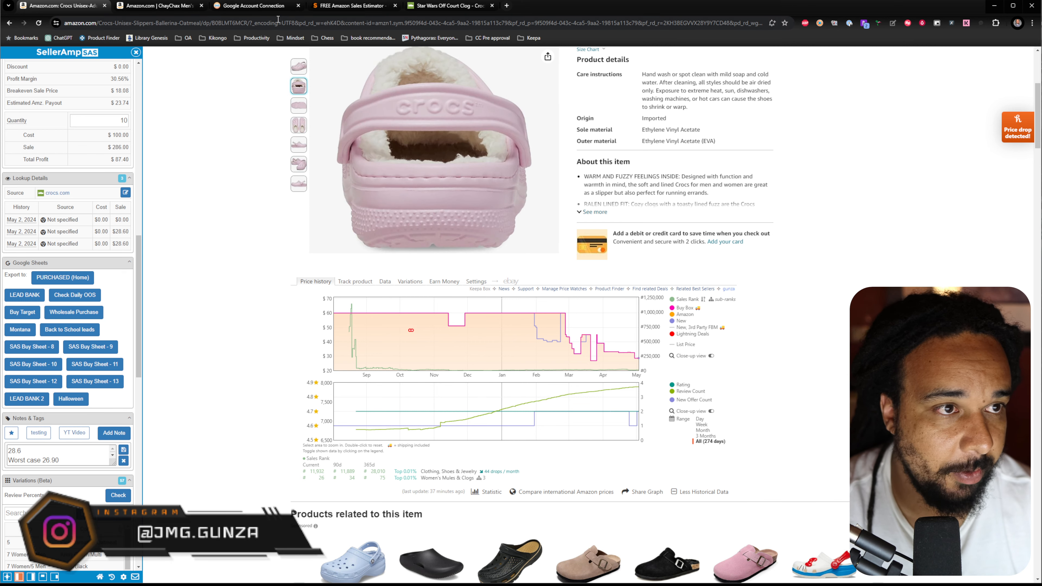
# Step: Create a new export sheet on SellerAmp's Google Account Connection page and title it "gunza fr tuto"
pyautogui.click(270, 8)
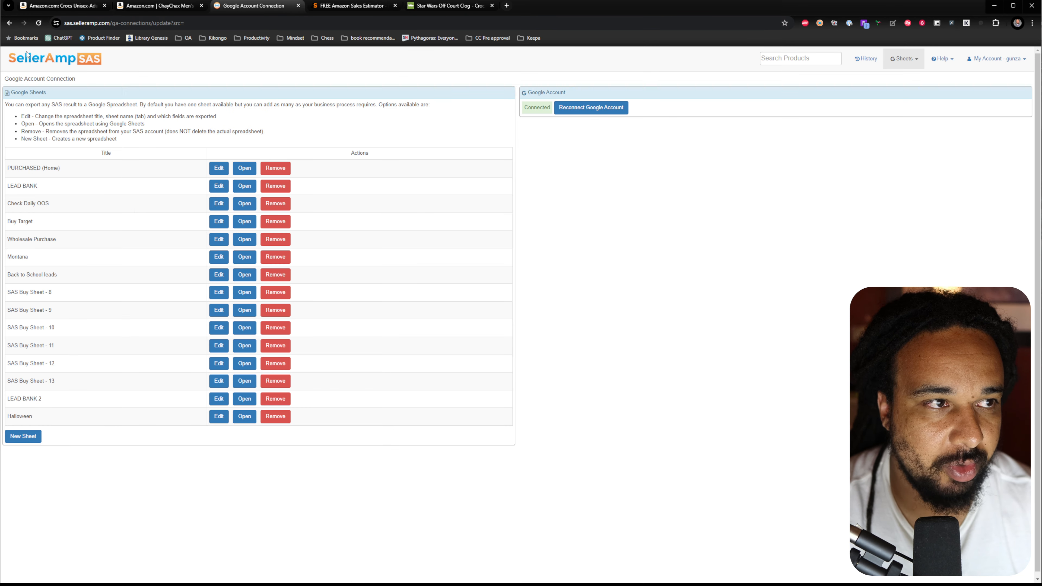
pyautogui.click(916, 65)
pyautogui.click(721, 192)
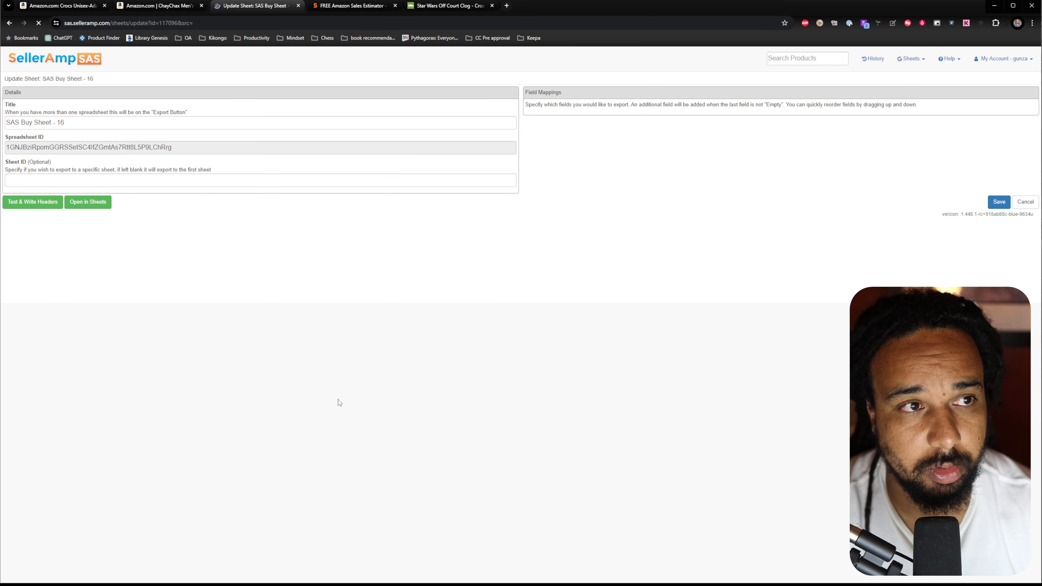
pyautogui.tripleClick(66, 122)
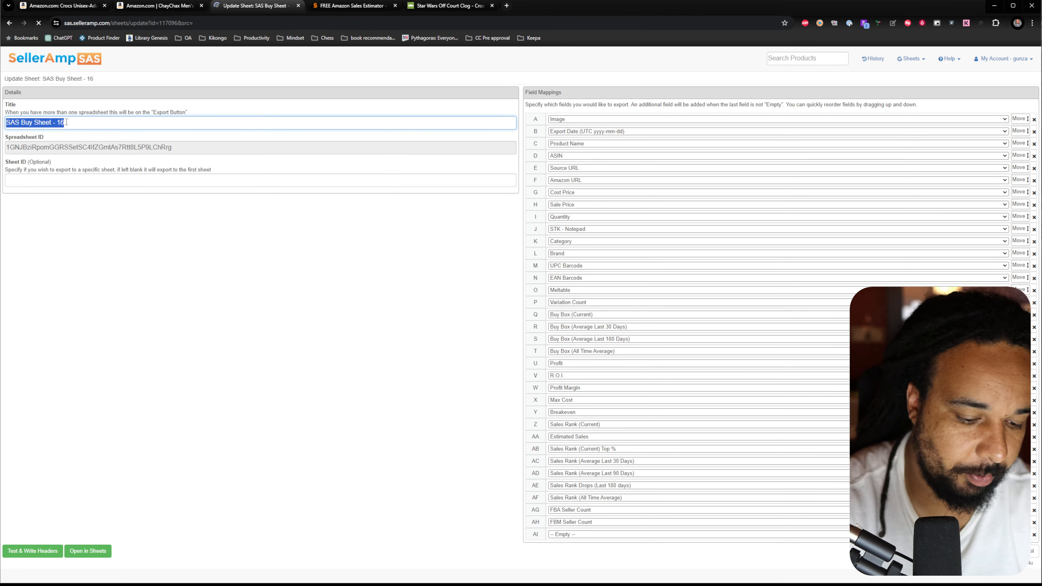
pyautogui.write('gunza fr tuto')
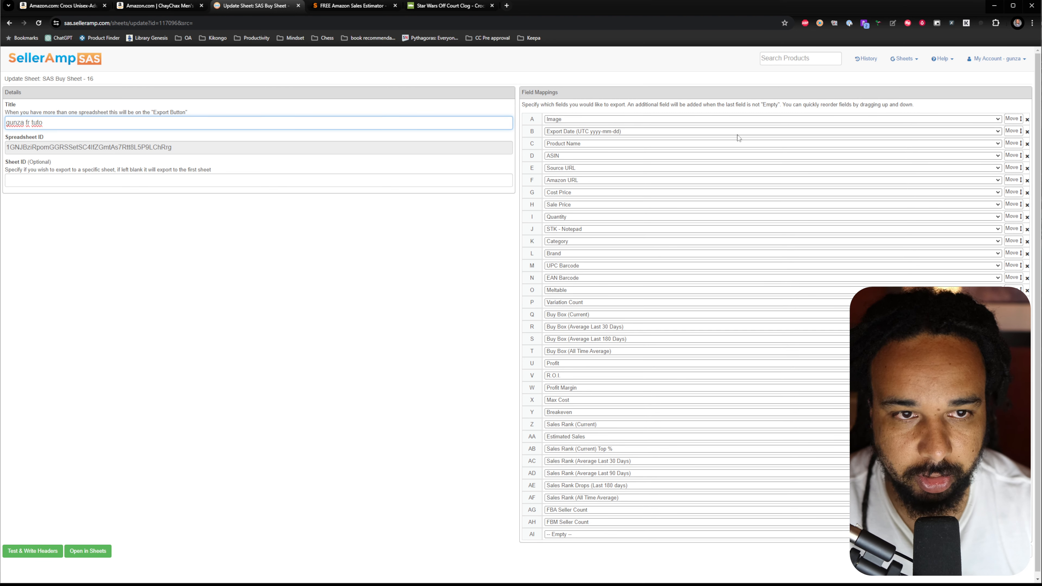
# Step: Review the new export sheet's field mappings, write its headers and open the spreadsheet in Google Sheets
pyautogui.scroll(-1, 759, 198)
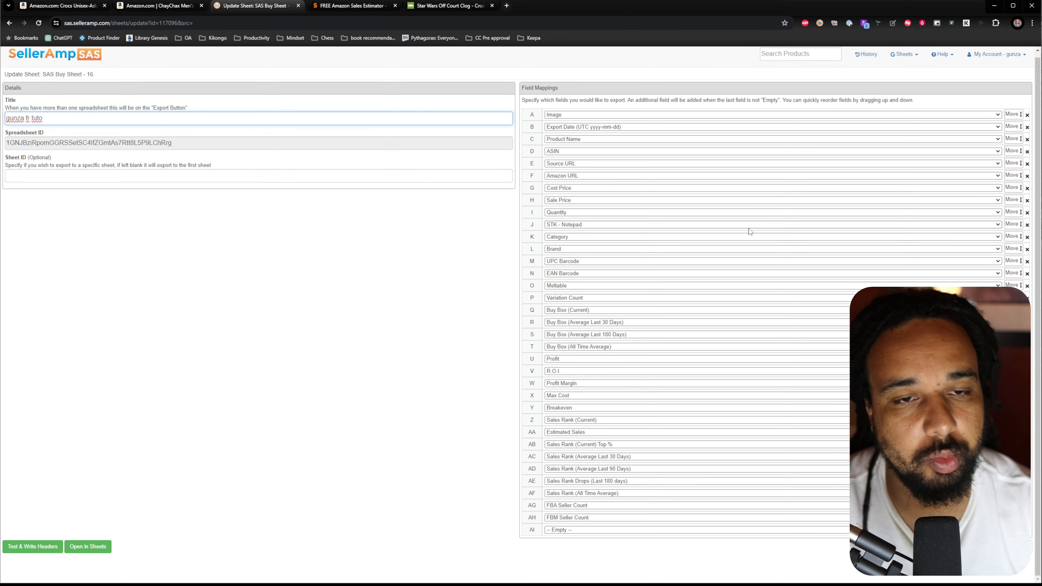
pyautogui.scroll(1, 749, 230)
pyautogui.scroll(-1, 763, 256)
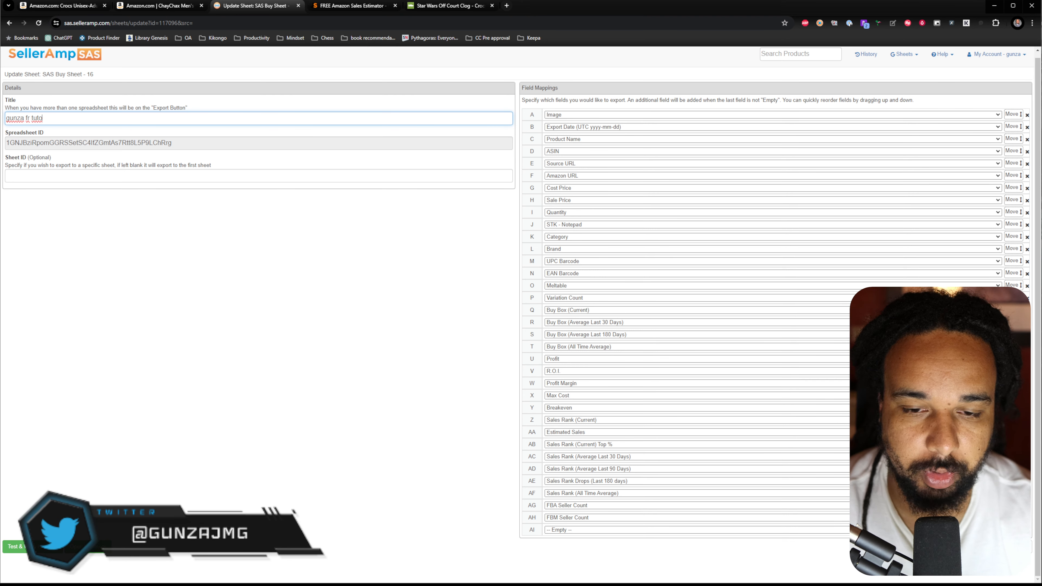
pyautogui.click(15, 546)
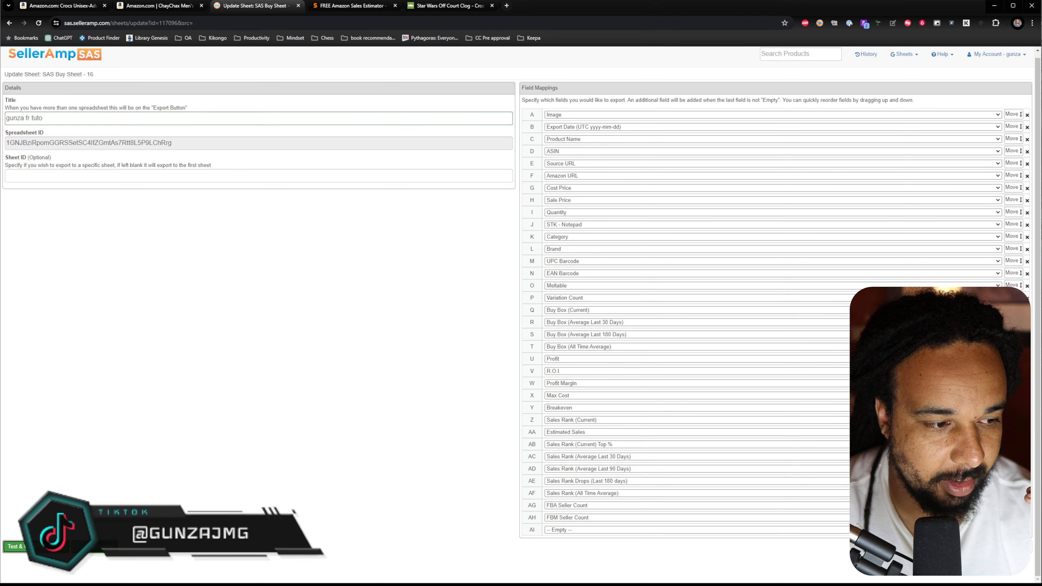
pyautogui.click(89, 550)
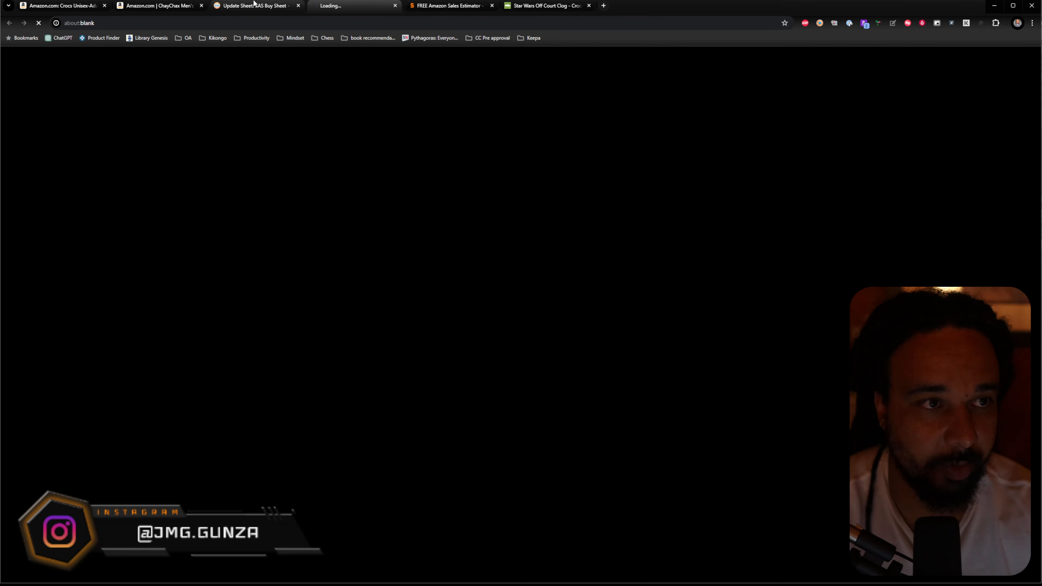
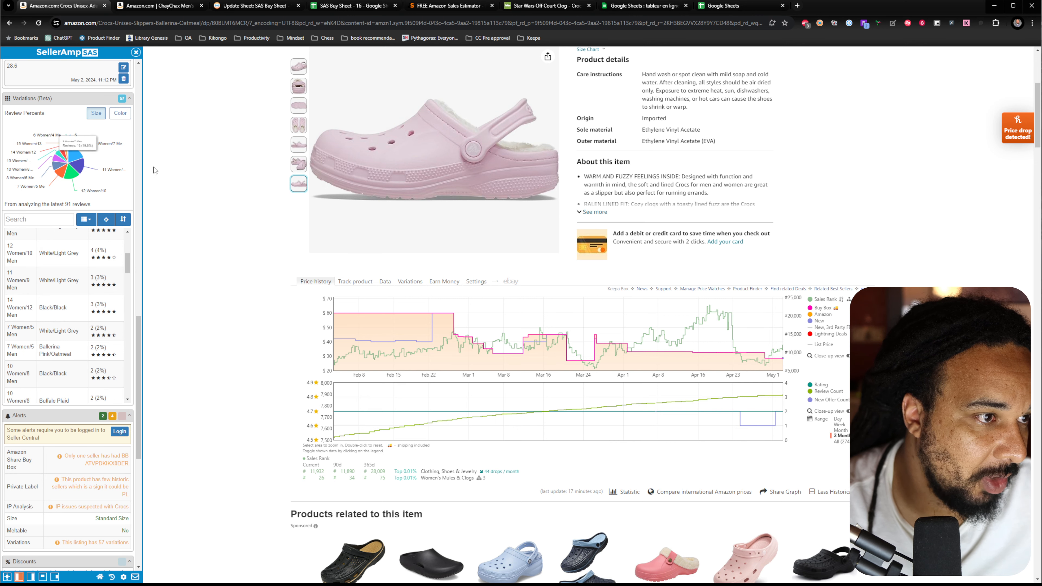
# Step: Examine SellerAmp's review percentages by size variation and the Amazon listing's product details for the Crocs clog
pyautogui.scroll(3, 88, 286)
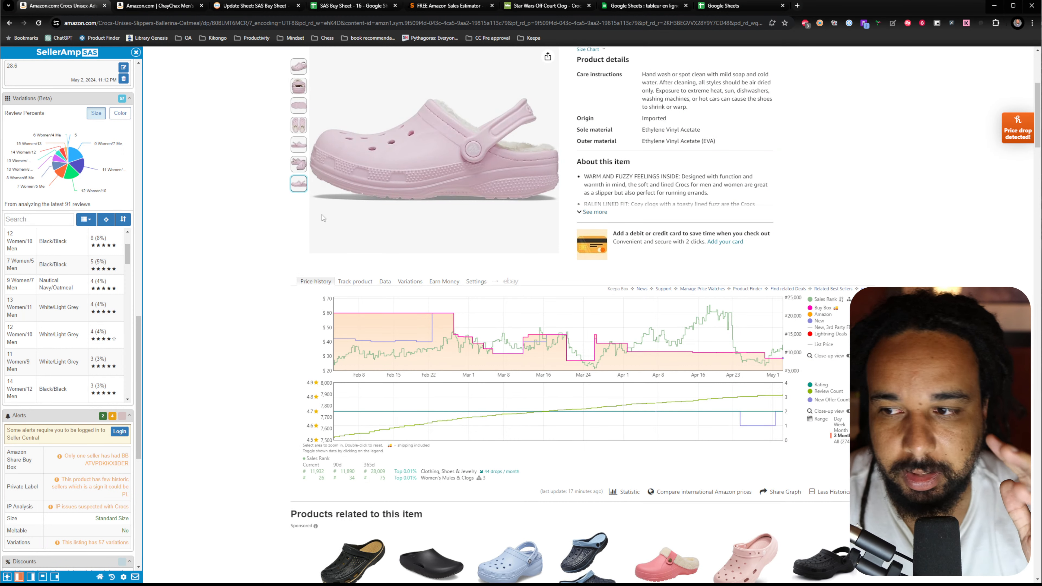
pyautogui.scroll(-10, 250, 365)
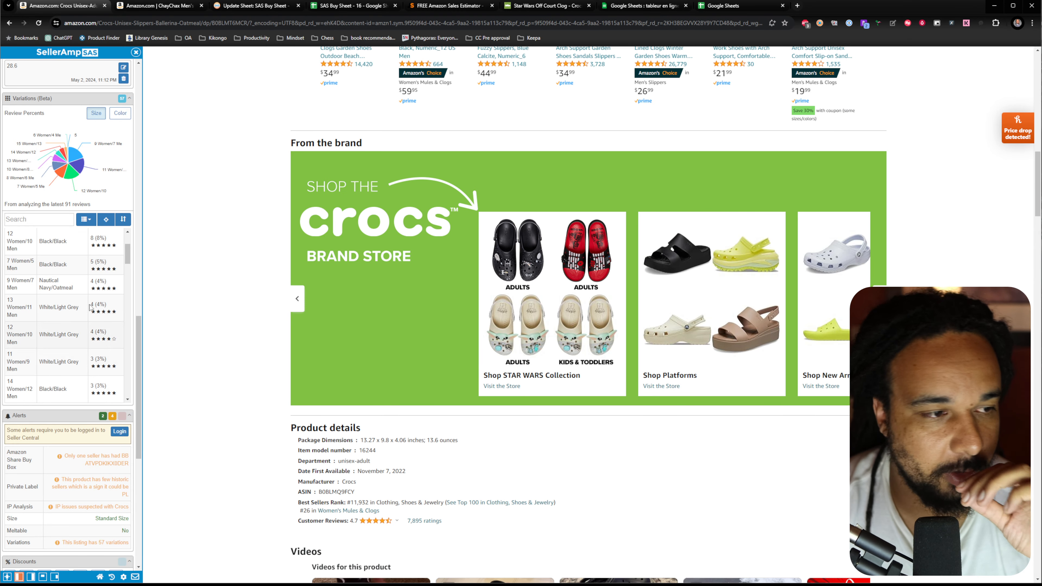
pyautogui.scroll(6, 287, 144)
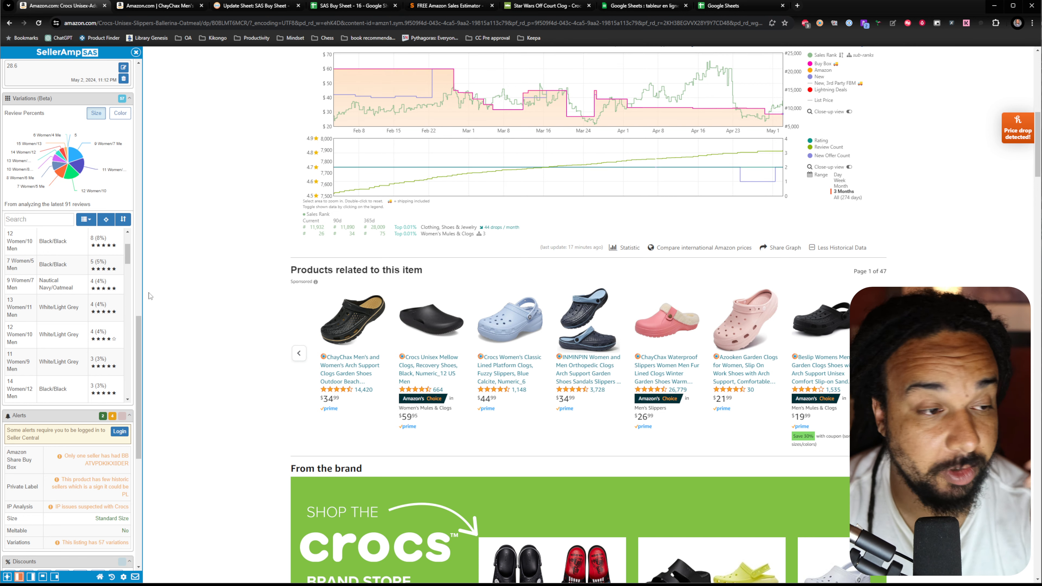
# Step: Open the related Crocs Women's Classic Lined Platform Clogs listing and review its Keepa price history and SellerAmp data
pyautogui.scroll(-10, 126, 296)
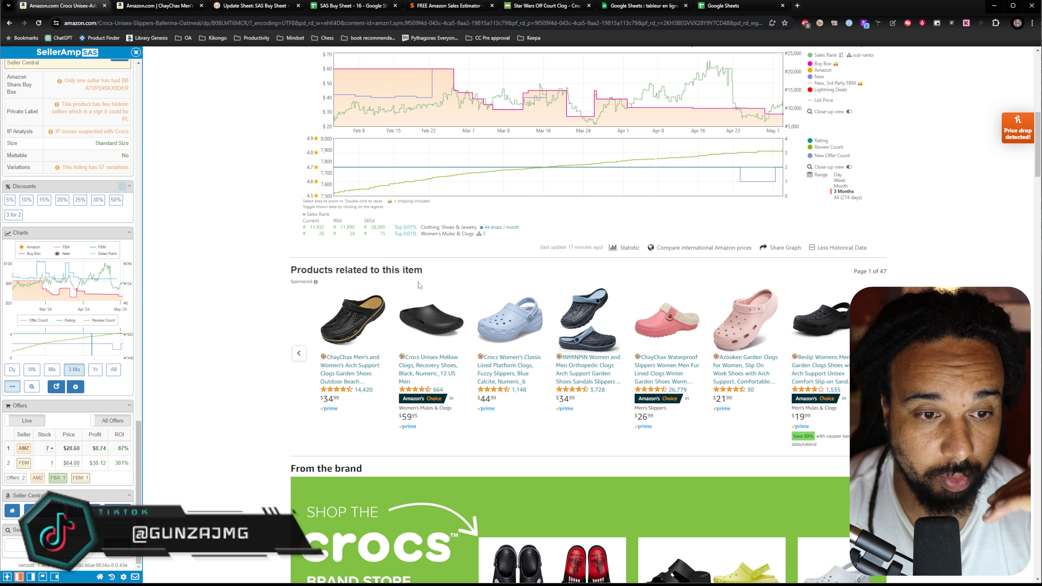
pyautogui.click(516, 368)
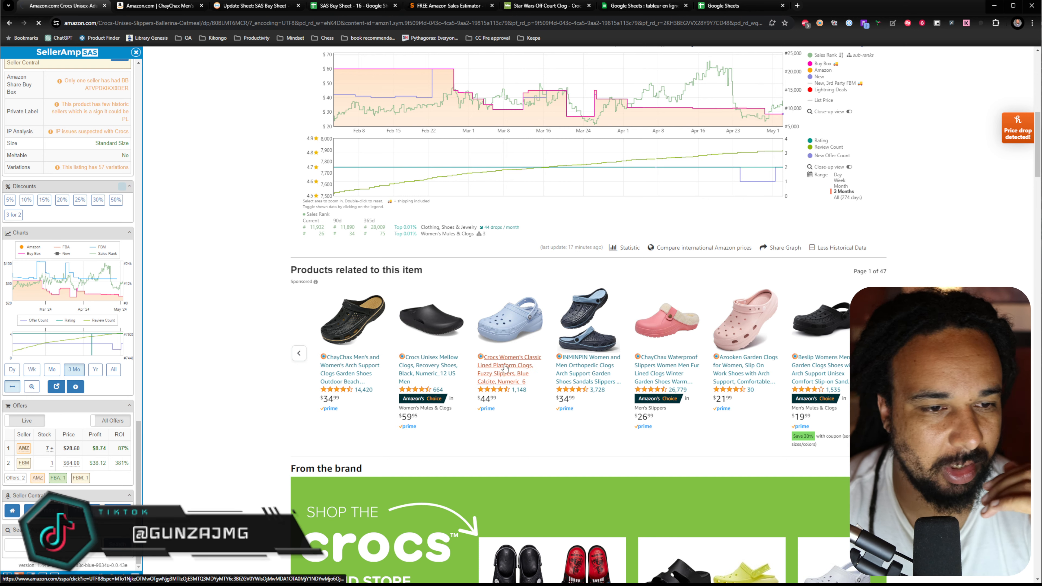
pyautogui.scroll(-1, 407, 271)
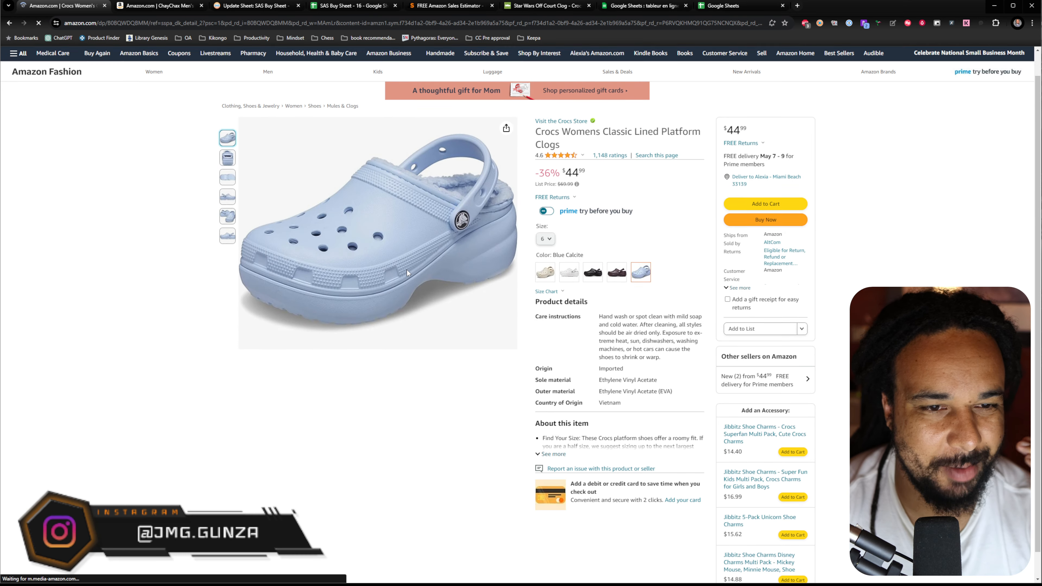
pyautogui.scroll(-4, 406, 269)
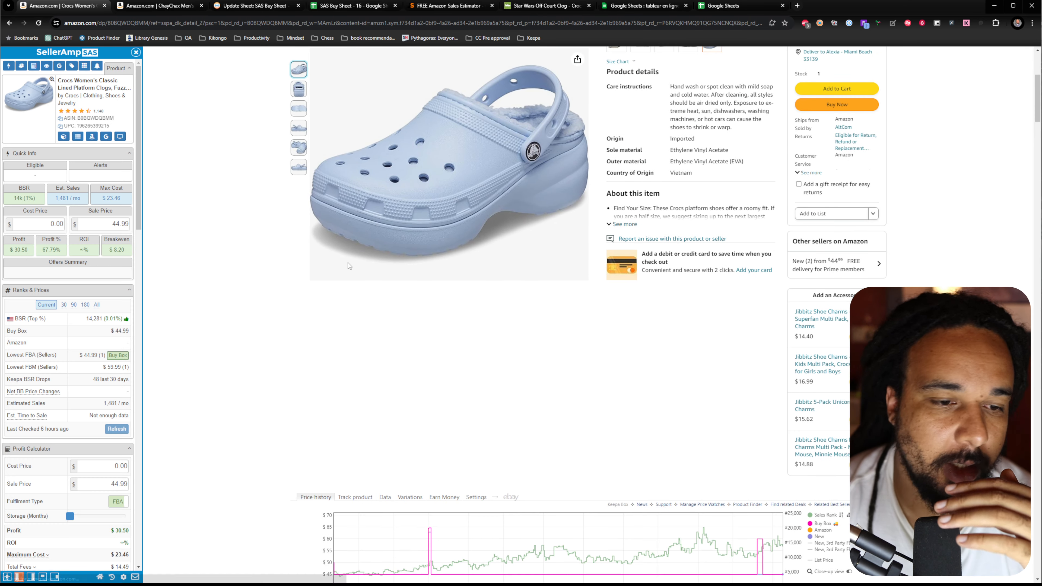
pyautogui.scroll(-6, 394, 218)
pyautogui.scroll(-5, 114, 376)
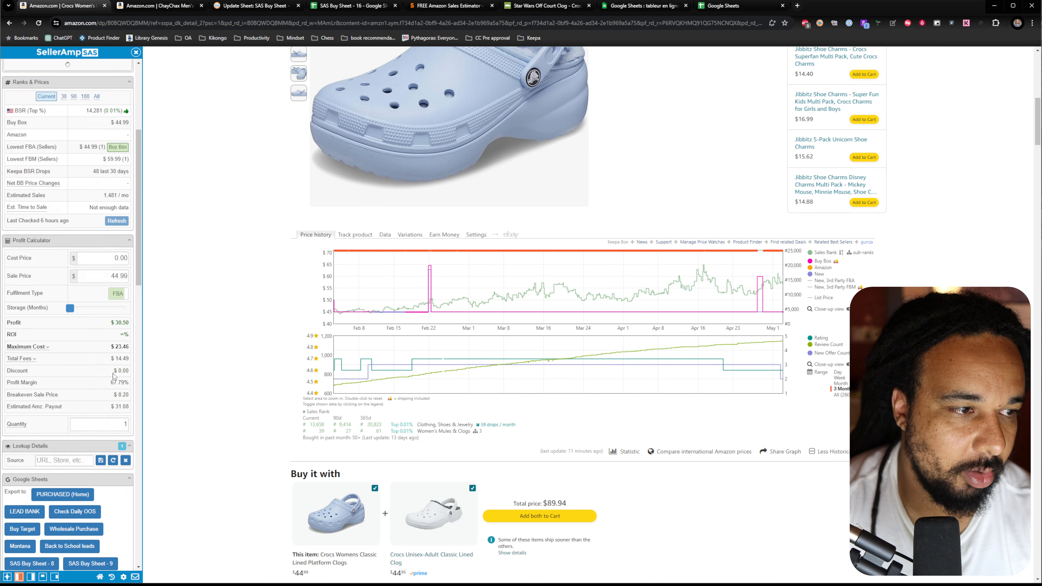
pyautogui.scroll(-12, 115, 377)
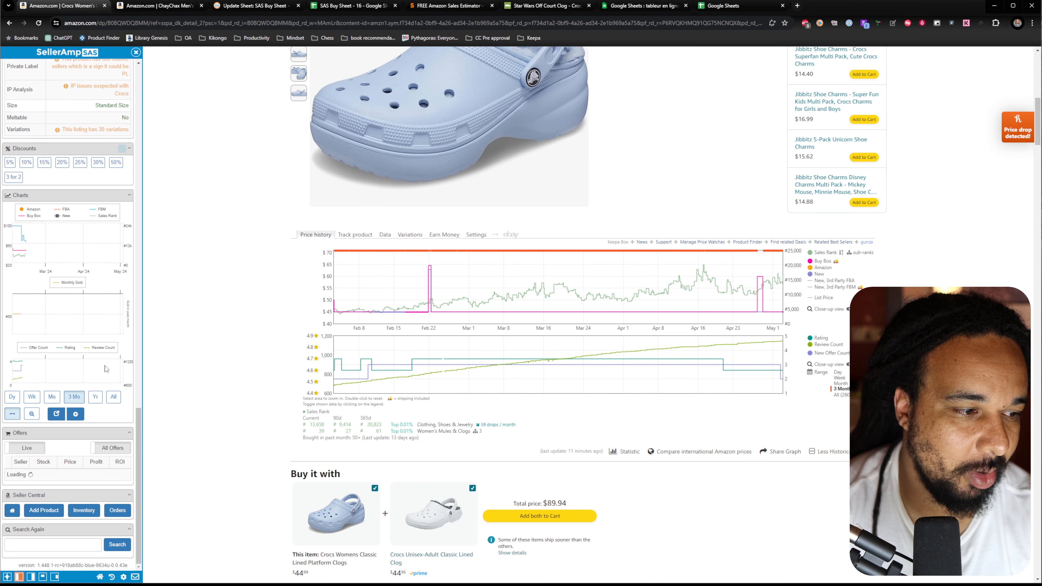
pyautogui.scroll(-5, 95, 368)
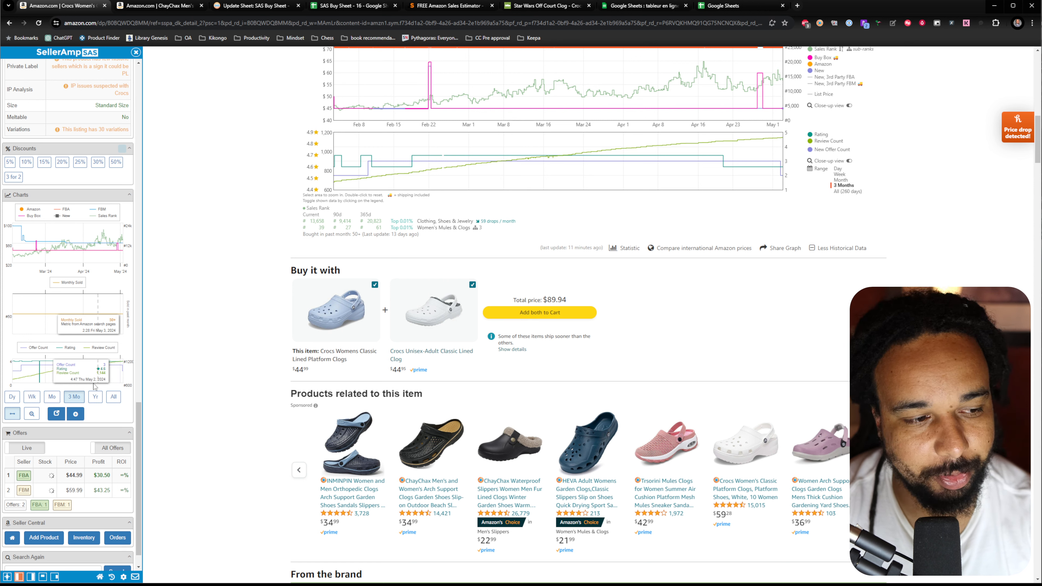
# Step: Open the FBA seller's storefront from the platform clog's offers, examine its seller ID and ASIN count, and load more products
pyautogui.moveTo(22, 493)
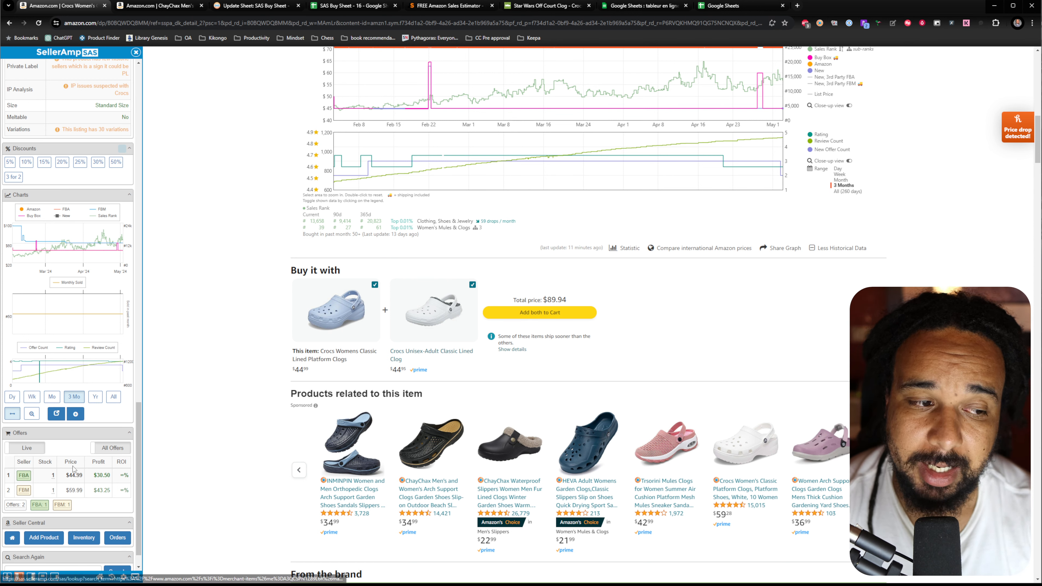
pyautogui.click(24, 475)
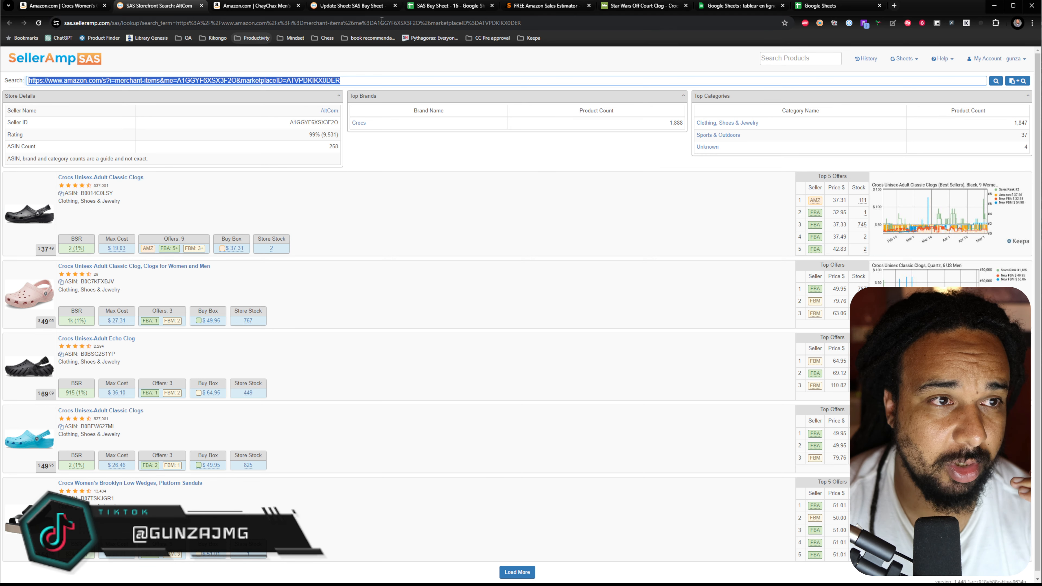
pyautogui.scroll(-1, 349, 292)
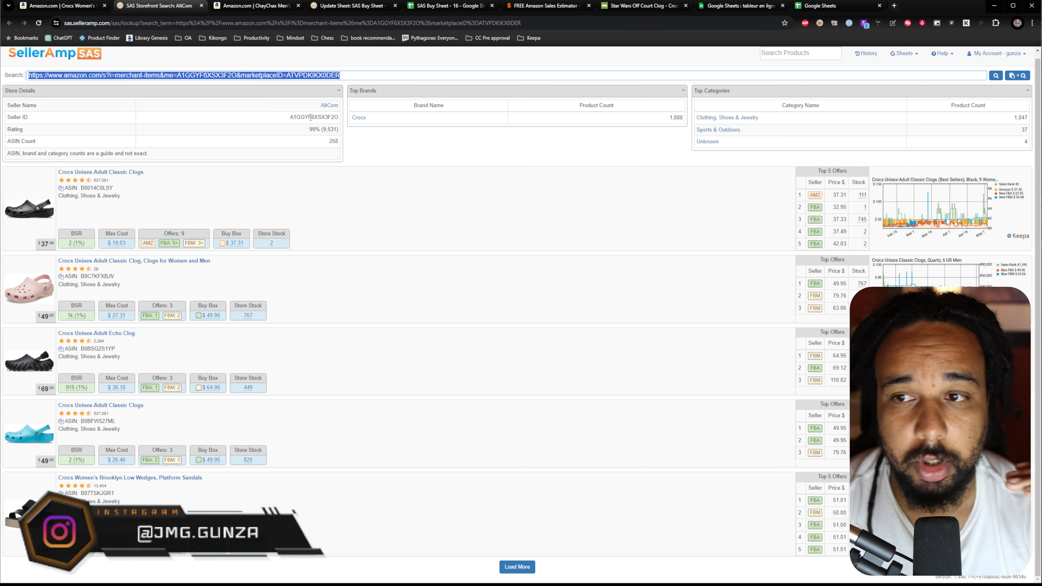
pyautogui.moveTo(287, 118); pyautogui.dragTo(337, 118)
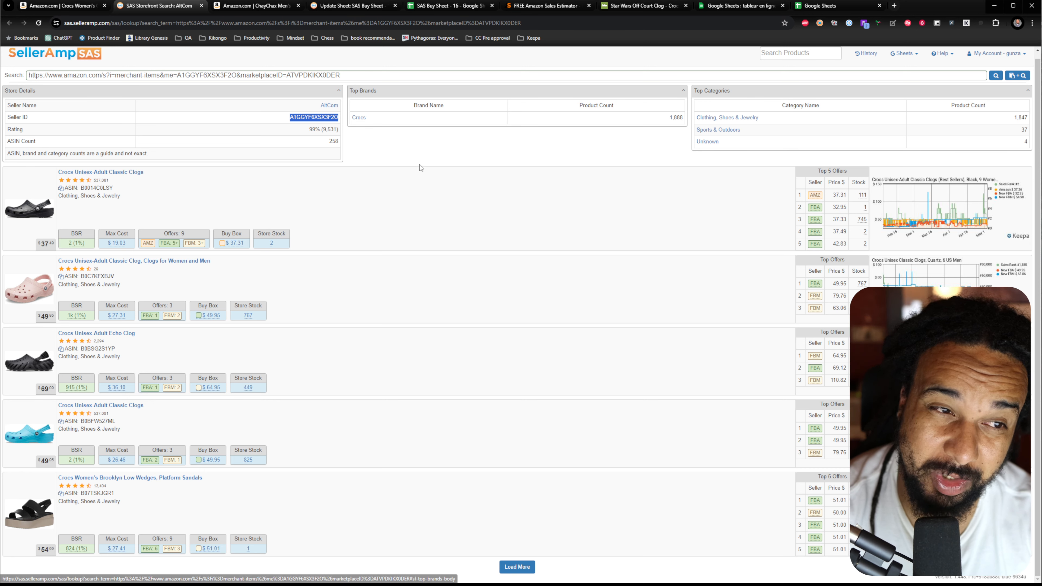
pyautogui.click(409, 158)
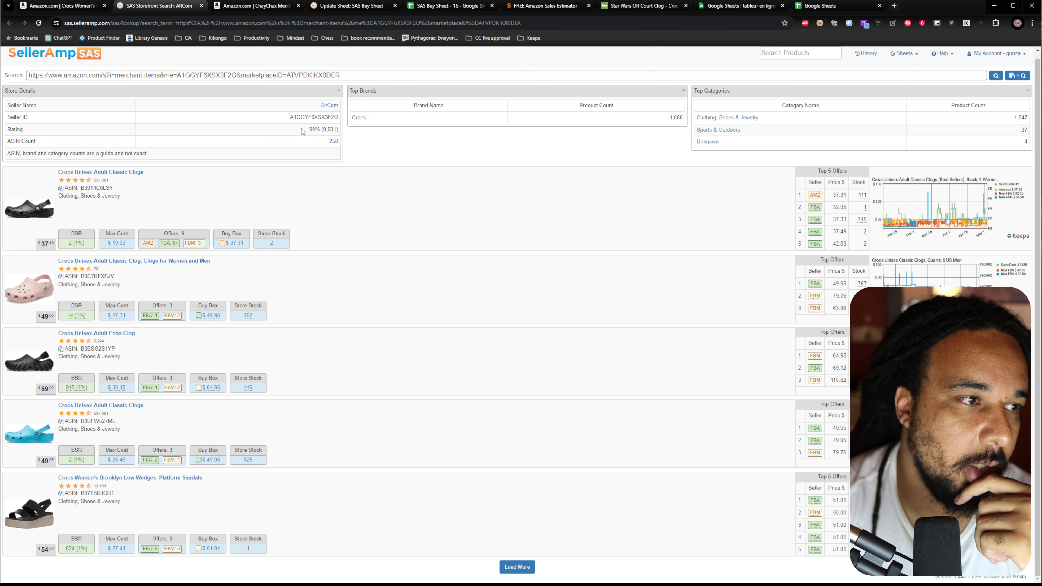
pyautogui.moveTo(316, 143); pyautogui.dragTo(348, 137)
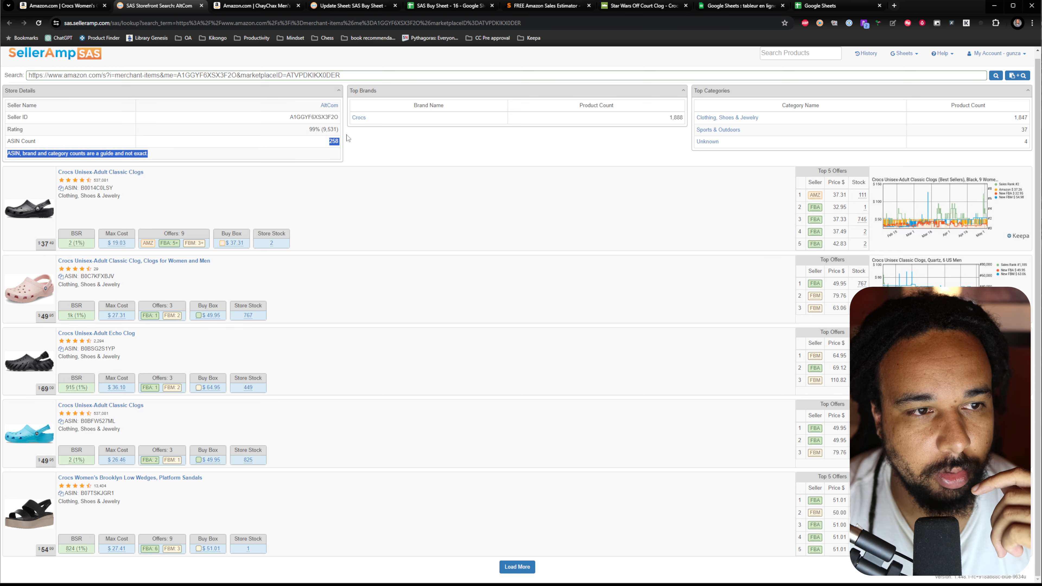
pyautogui.click(423, 157)
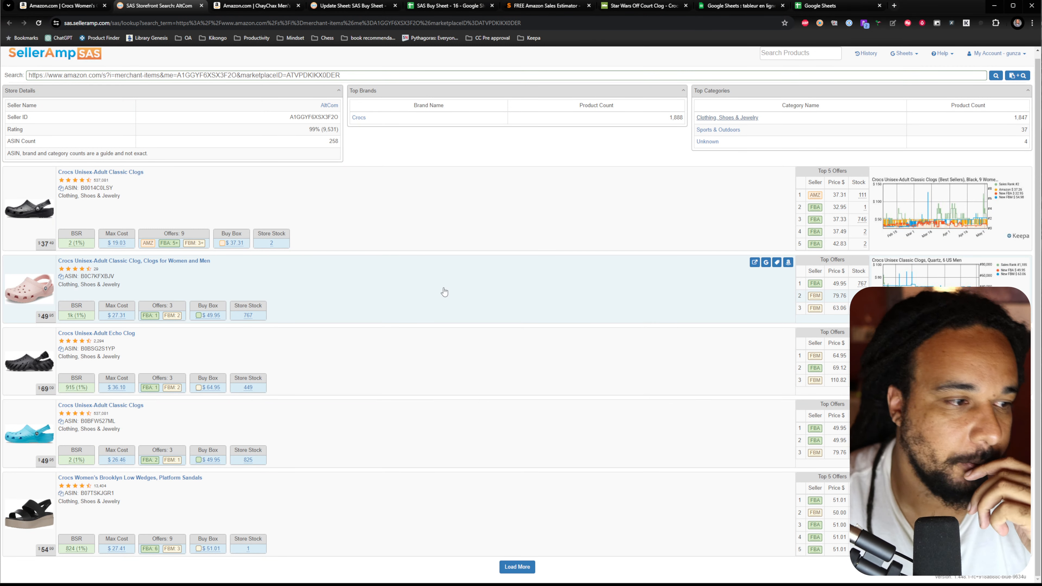
pyautogui.click(517, 567)
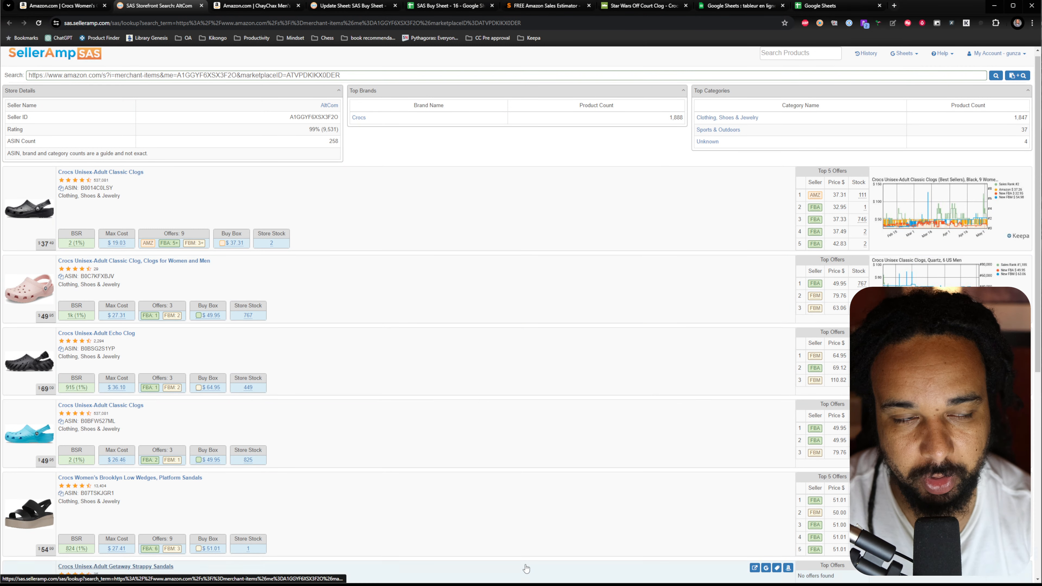
# Step: Return to the platform clog's Amazon listing and search Google for the product from SellerAmp
pyautogui.click(75, 7)
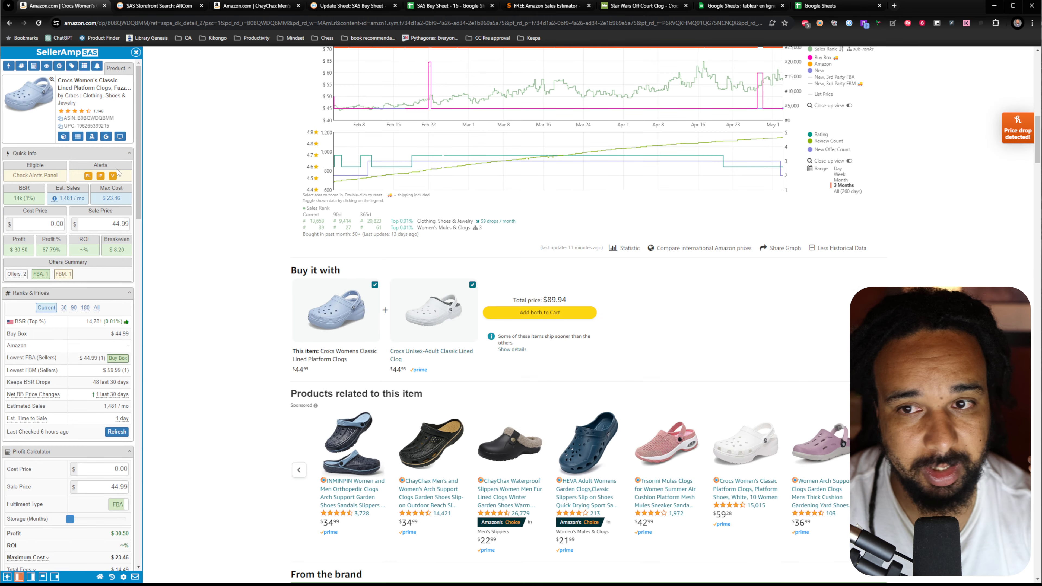
pyautogui.scroll(10, 226, 147)
pyautogui.scroll(3, 226, 148)
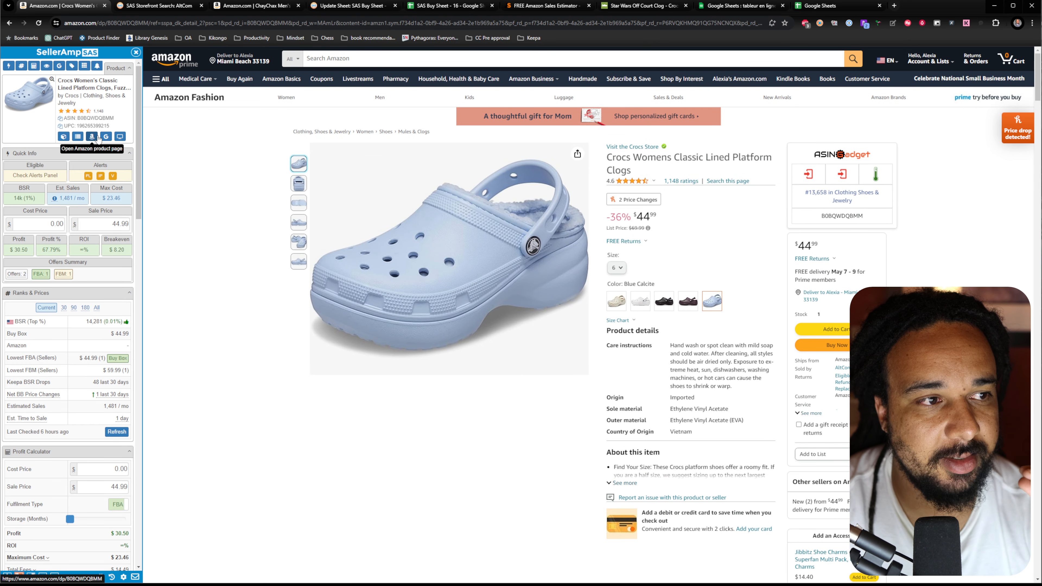
pyautogui.click(107, 137)
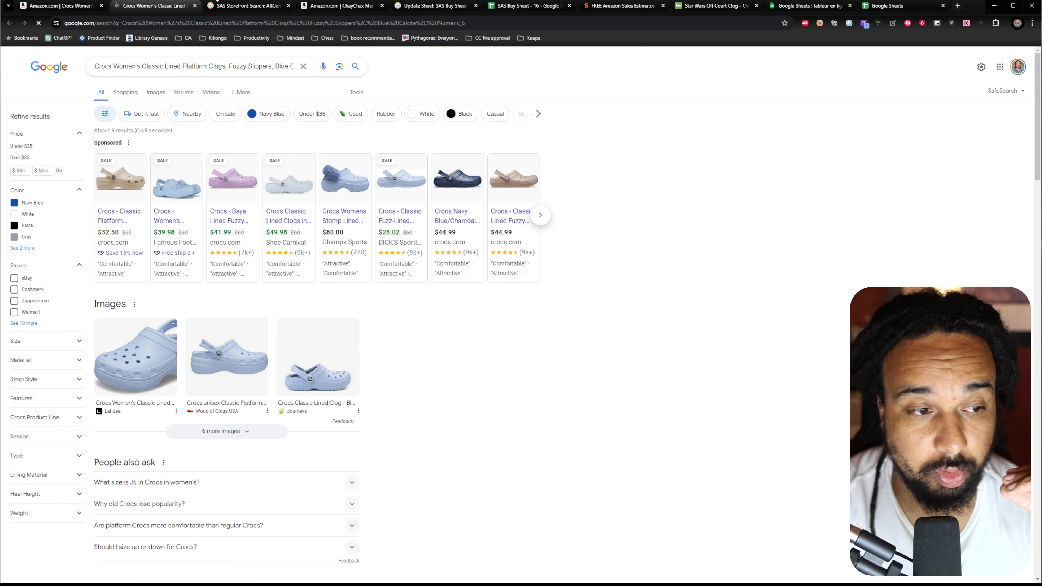
# Step: Look through the AltCom storefront and search Google for the "Crocs Unisex-Adult Classic Clog, Clogs for Women and Men"
pyautogui.click(241, 8)
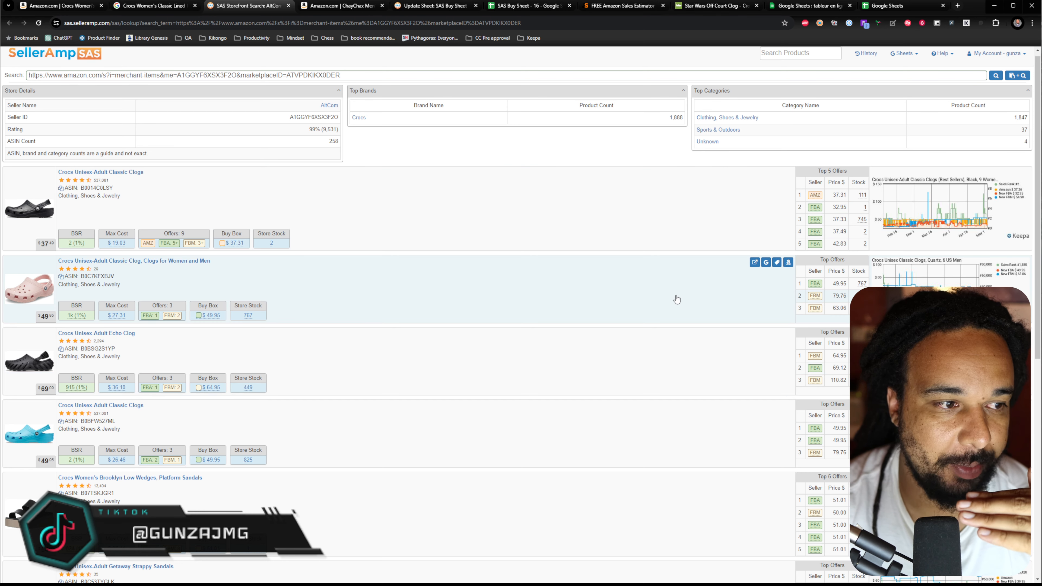
pyautogui.scroll(-4, 675, 298)
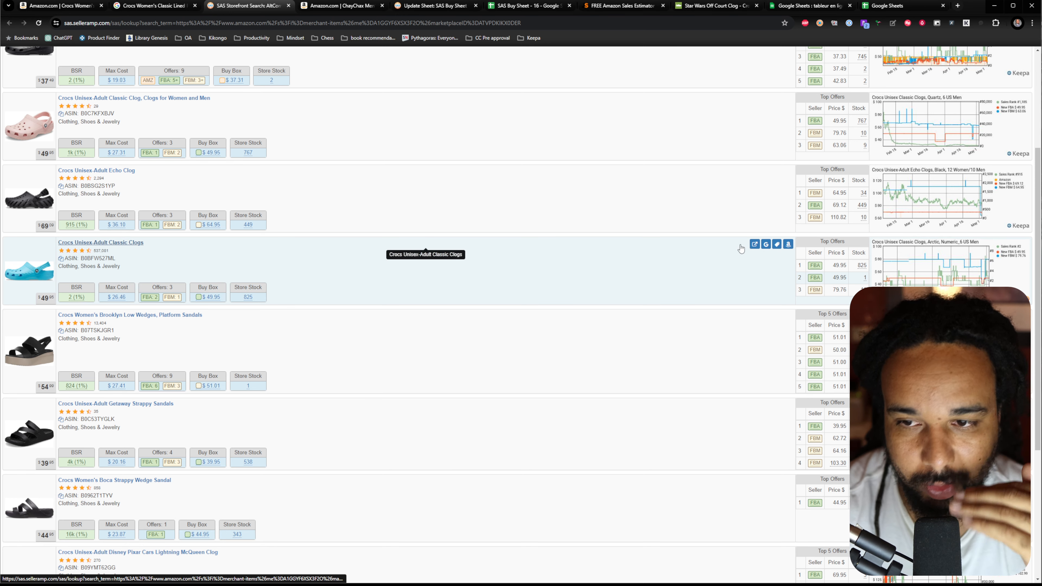
pyautogui.scroll(4, 603, 265)
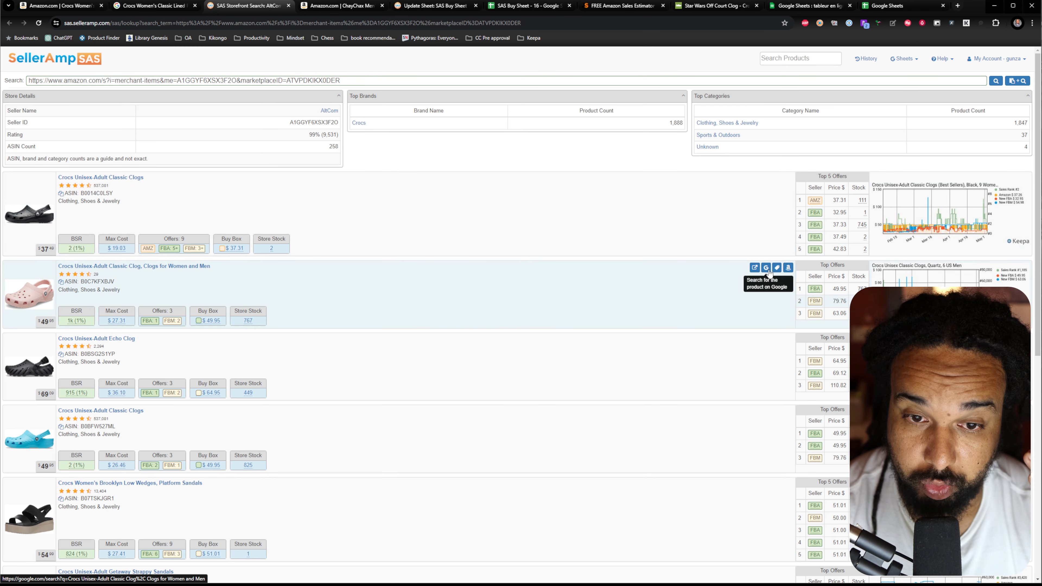
pyautogui.click(766, 269)
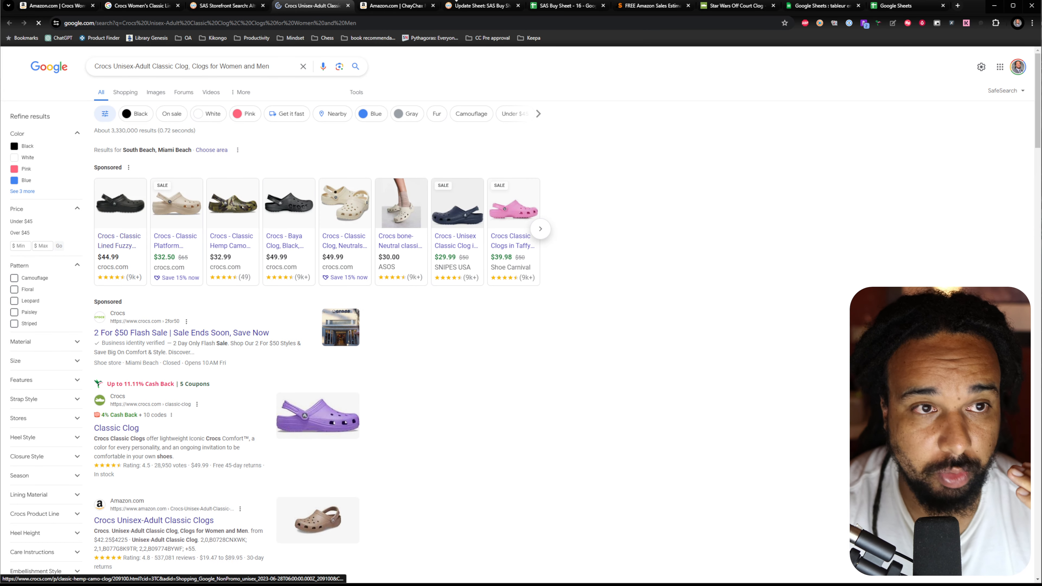
# Step: Search Google Shopping for the same Crocs Unisex-Adult Classic Clog from the SellerAmp storefront
pyautogui.click(239, 5)
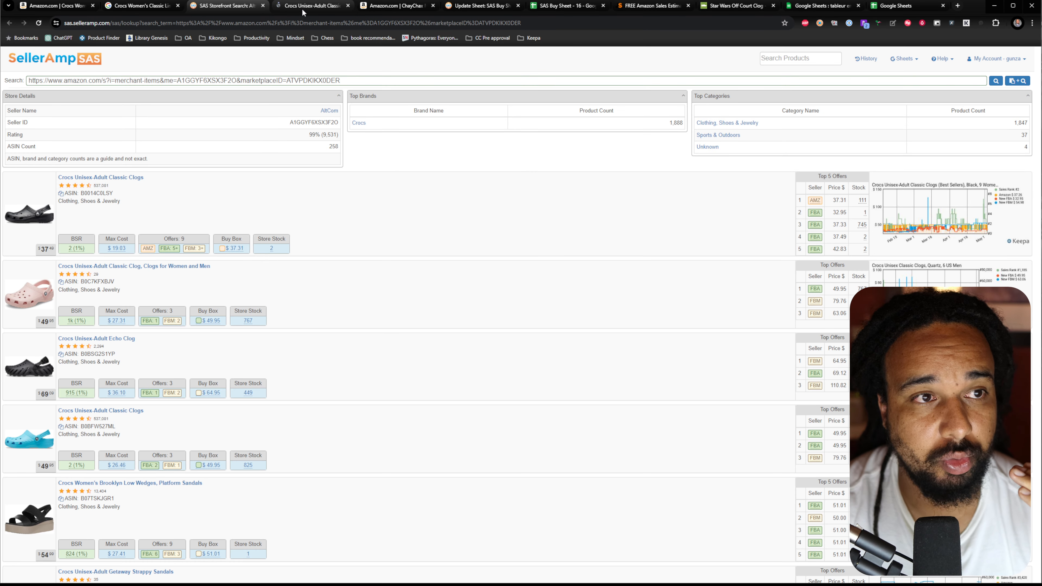
pyautogui.moveTo(735, 284)
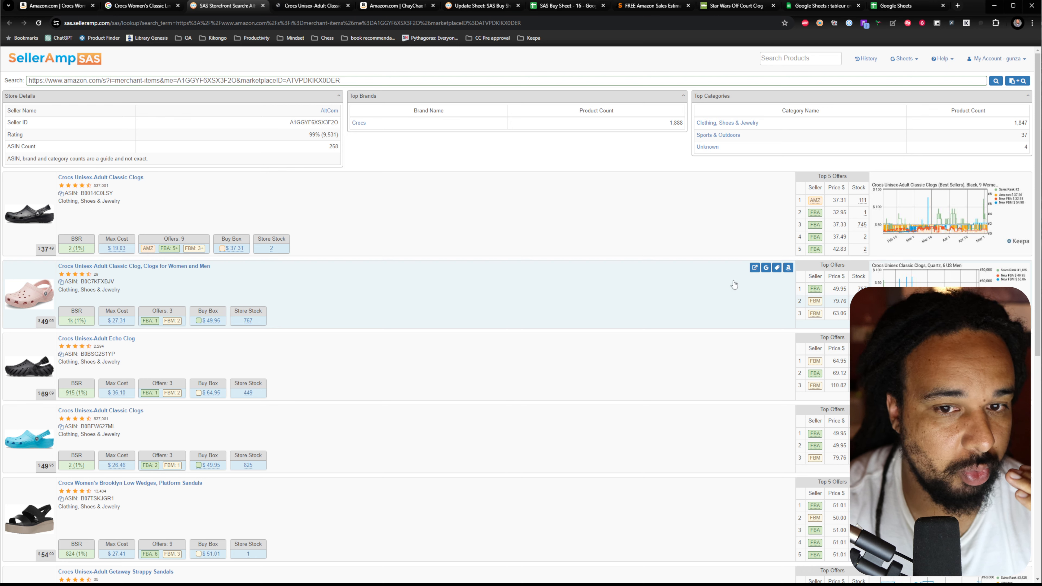
pyautogui.click(777, 268)
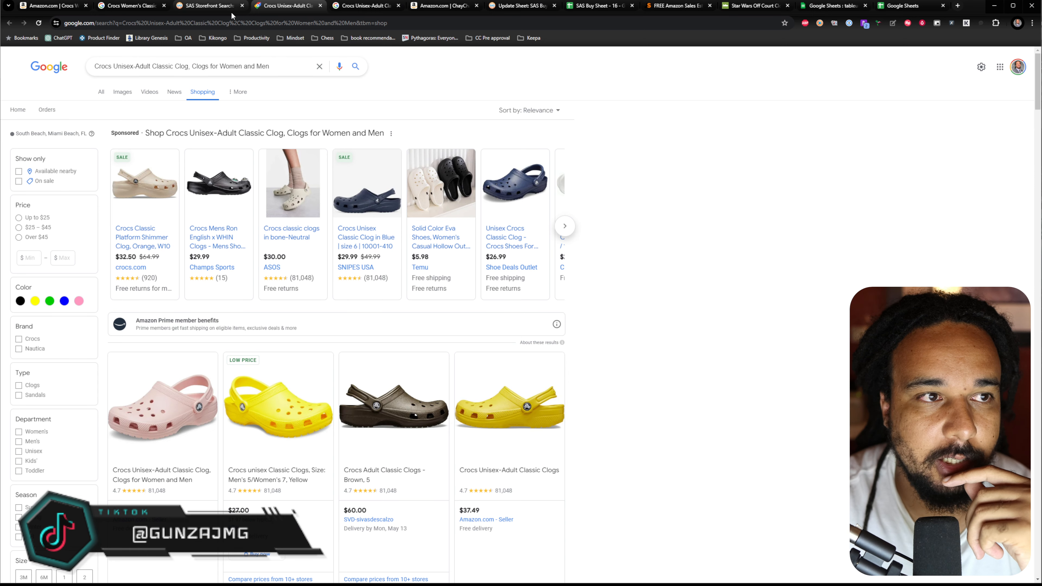
pyautogui.click(209, 9)
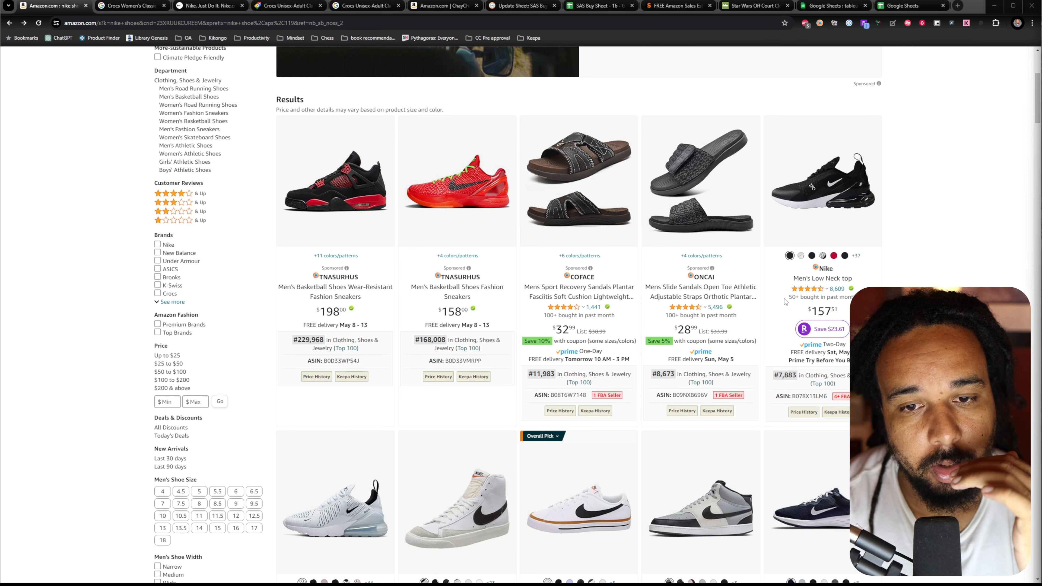
# Step: Examine the past-month purchases of Nike's Men's Low Neck top in the Amazon results and open its listing
pyautogui.moveTo(787, 301); pyautogui.dragTo(856, 298)
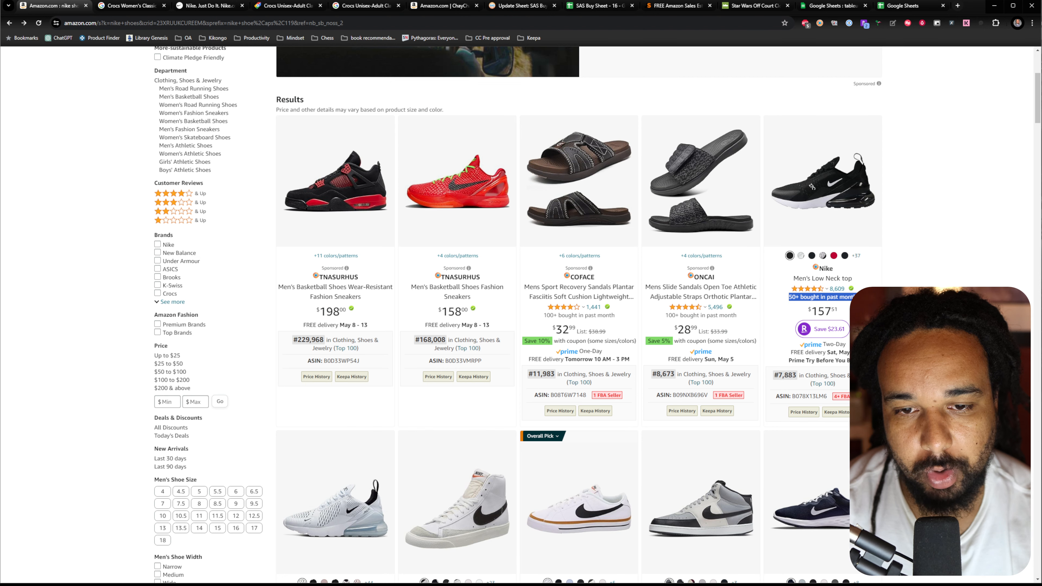
pyautogui.scroll(-4, 941, 270)
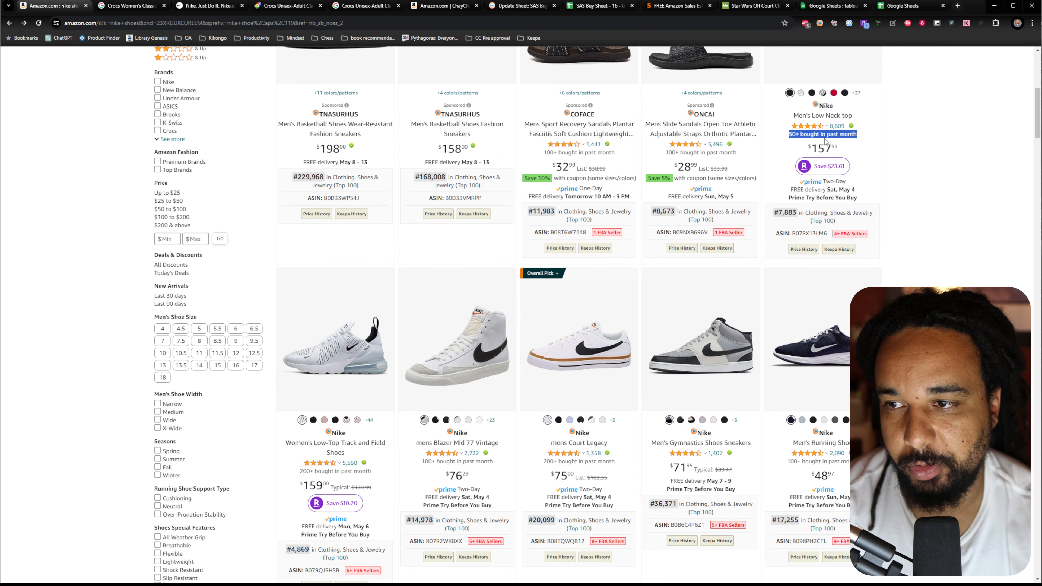
pyautogui.scroll(4, 1023, 167)
pyautogui.click(818, 236)
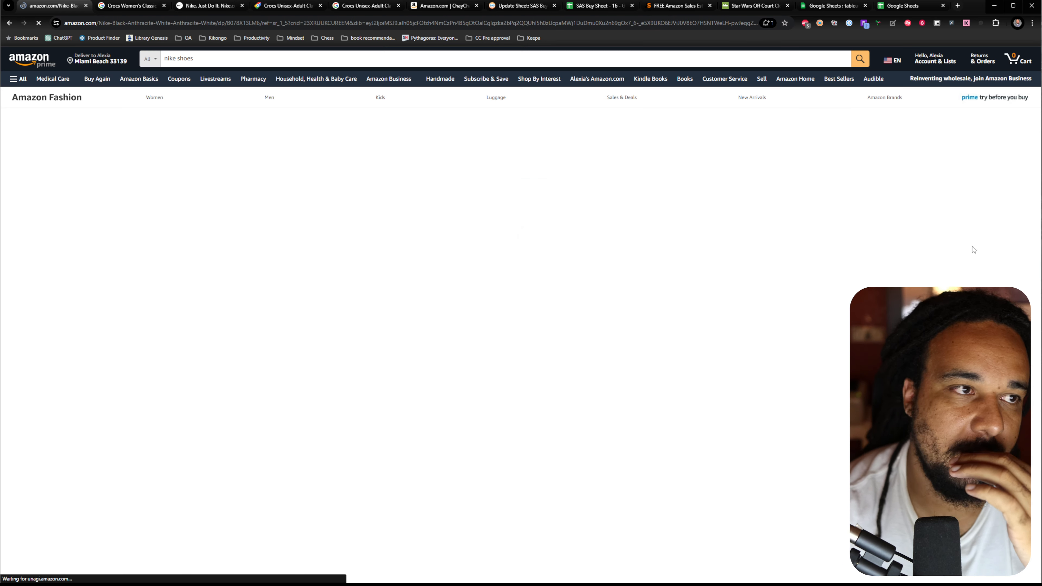
# Step: Review the Nike shoe's SellerAmp data and offers, and open the storefront of the FBA seller offering it at $157.51
pyautogui.scroll(-2, 615, 255)
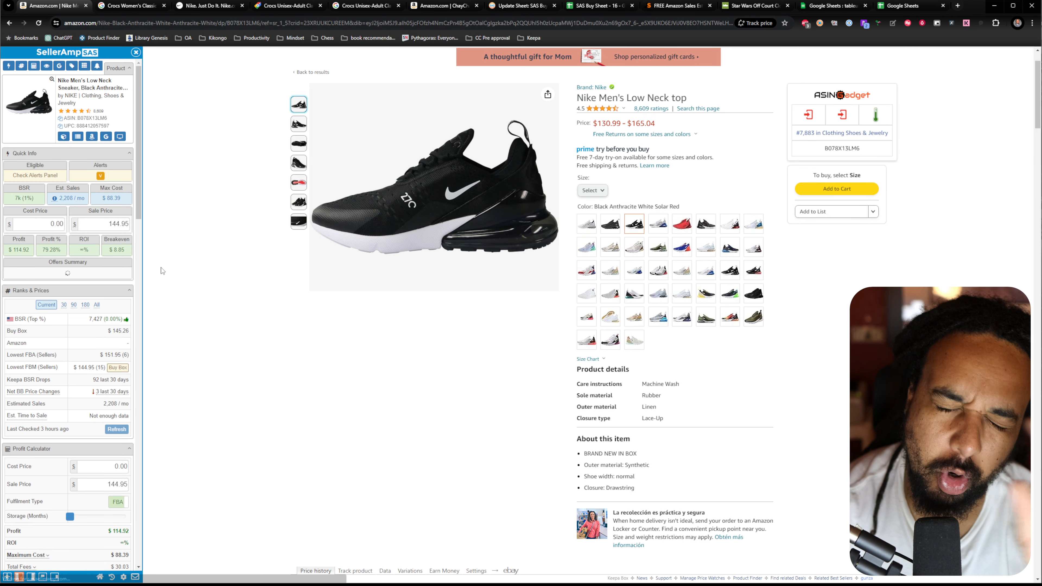
pyautogui.scroll(-15, 30, 308)
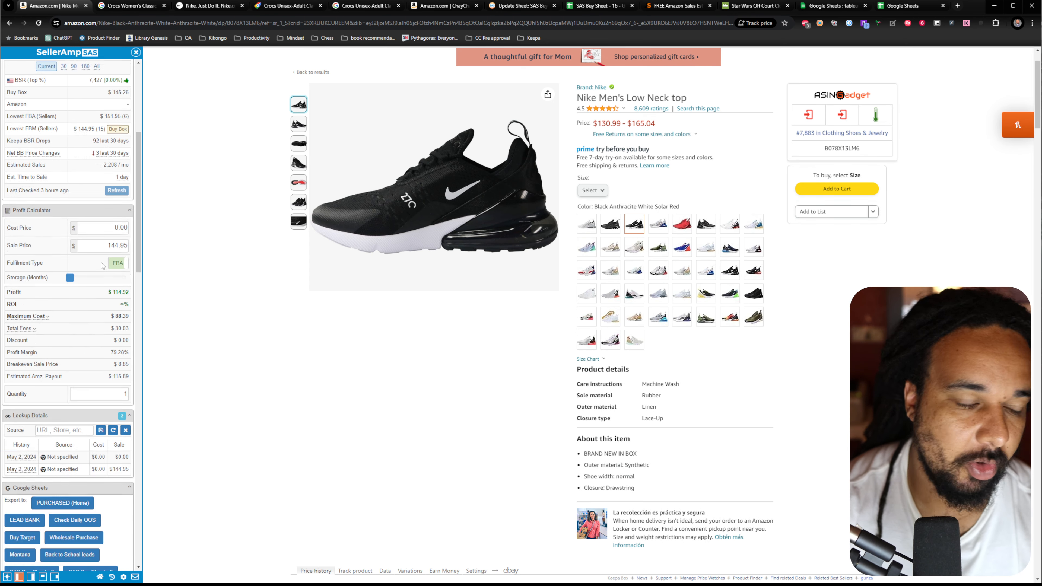
pyautogui.scroll(-12, 39, 329)
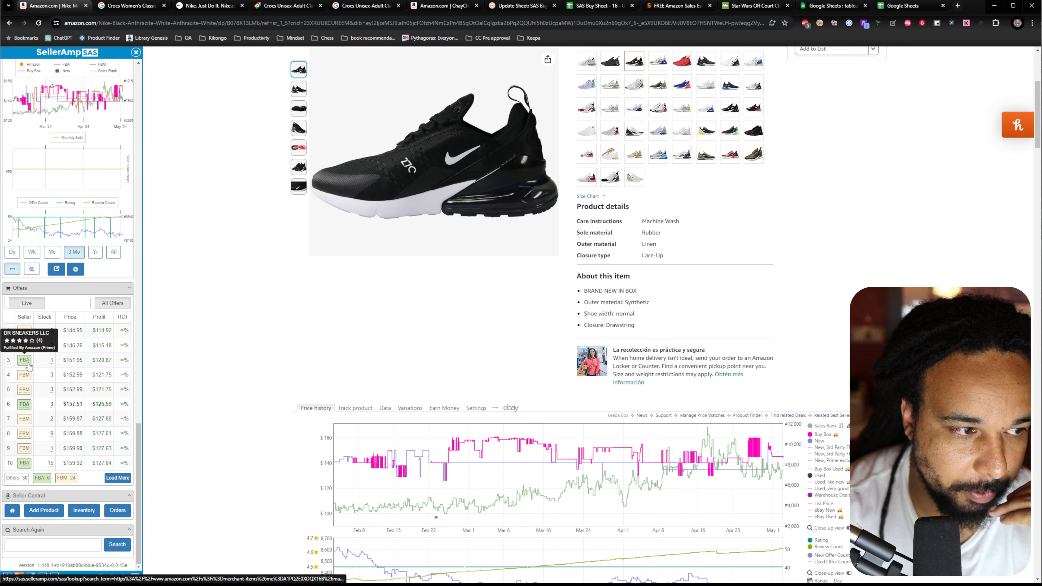
pyautogui.moveTo(28, 408)
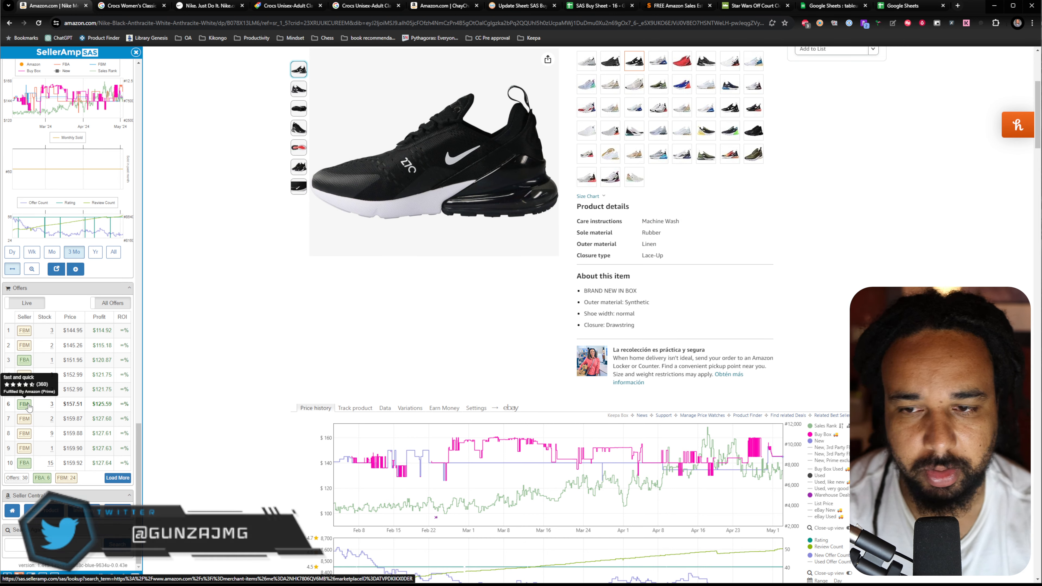
pyautogui.click(28, 405)
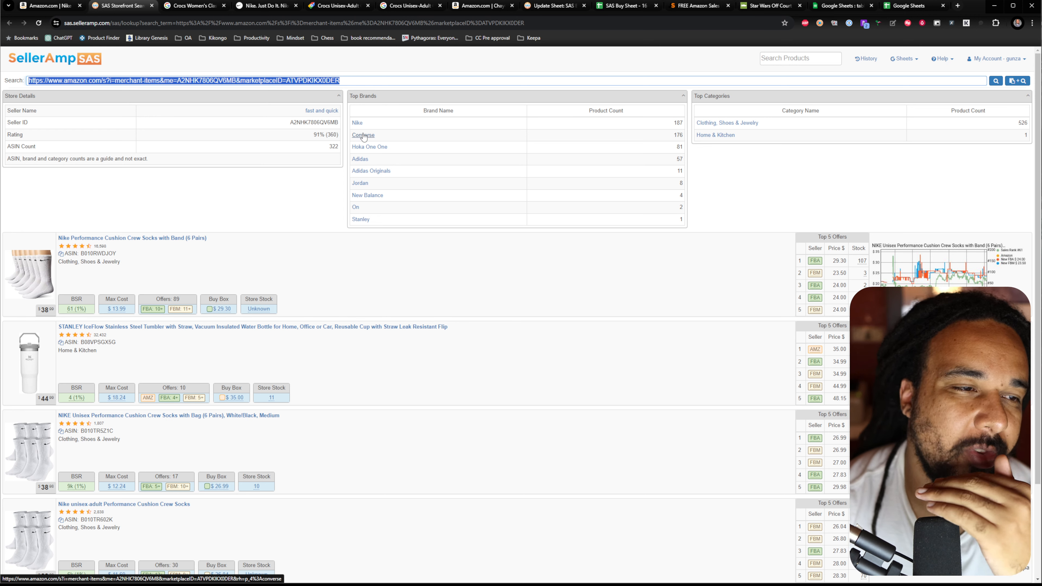
# Step: Filter the "fast and quick" storefront by the Converse brand and look through its sneakers
pyautogui.click(60, 8)
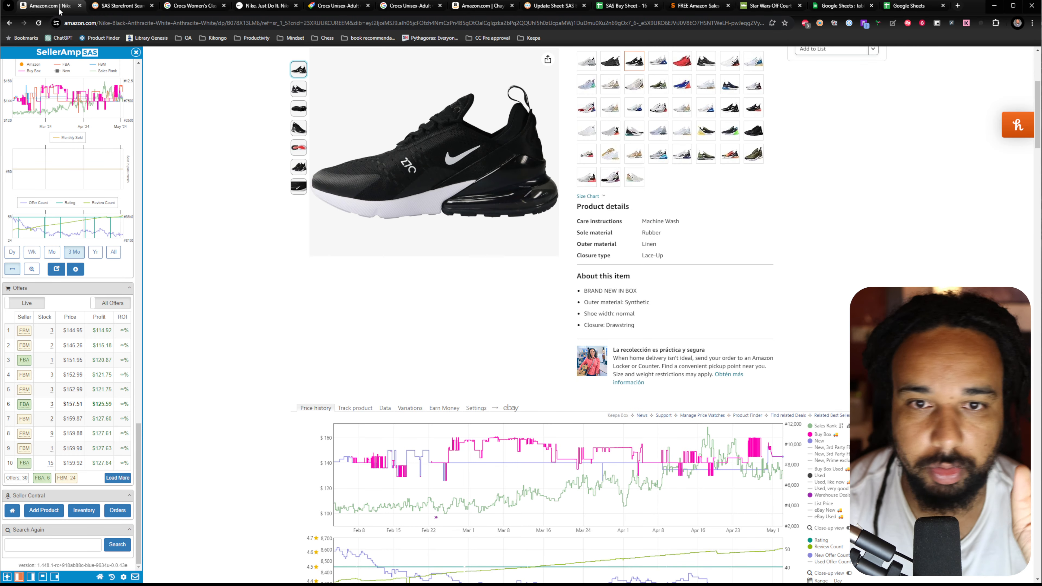
pyautogui.click(113, 7)
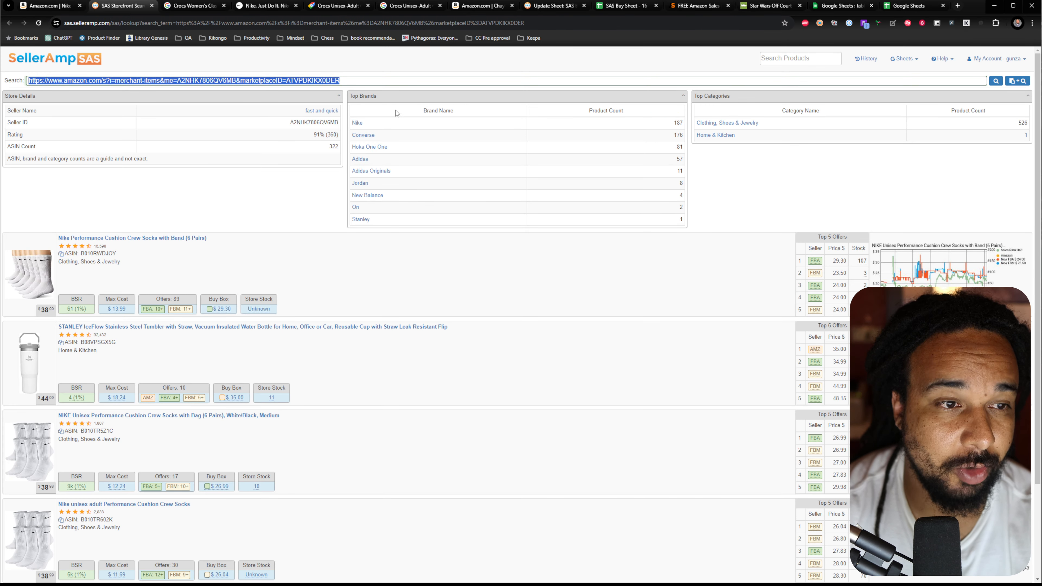
pyautogui.click(368, 136)
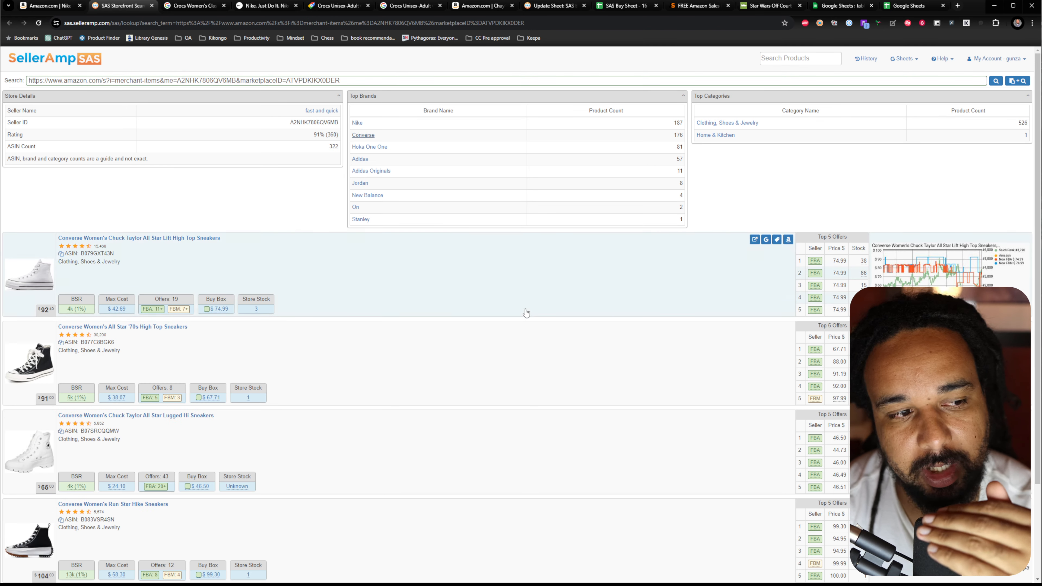
pyautogui.scroll(-3, 199, 258)
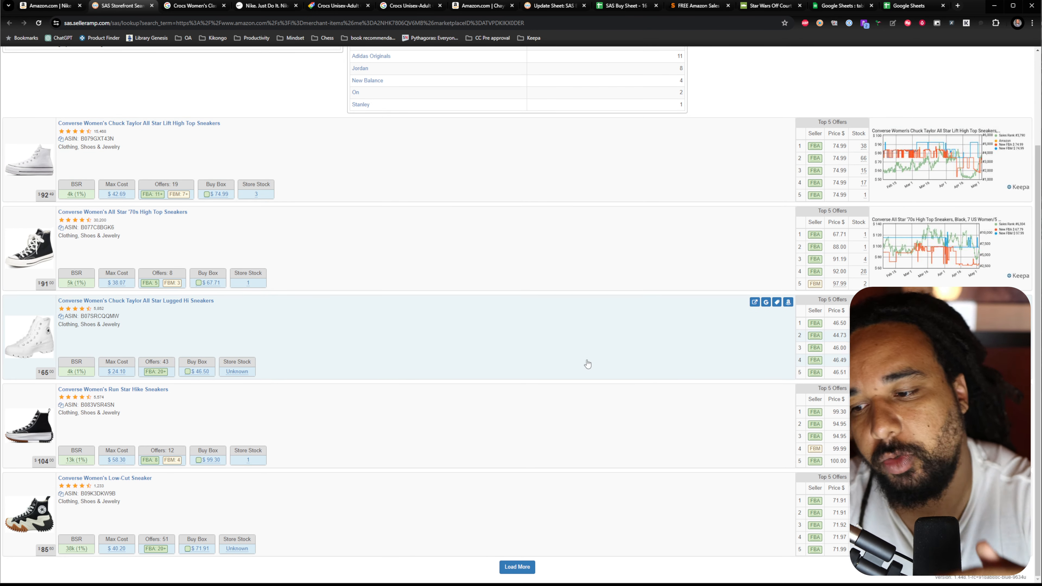